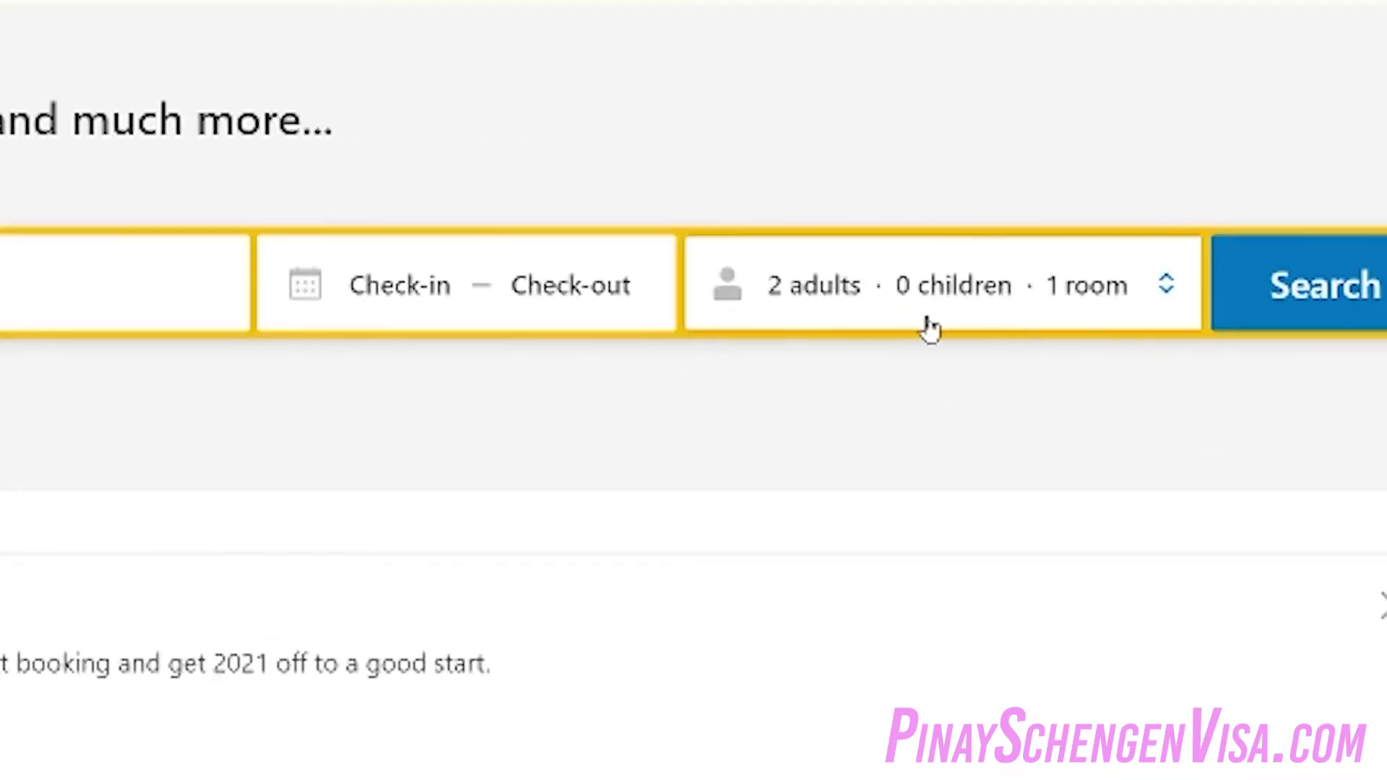
Search 'greece' and pick Santorini, Greece as the destination
left_click(123, 283)
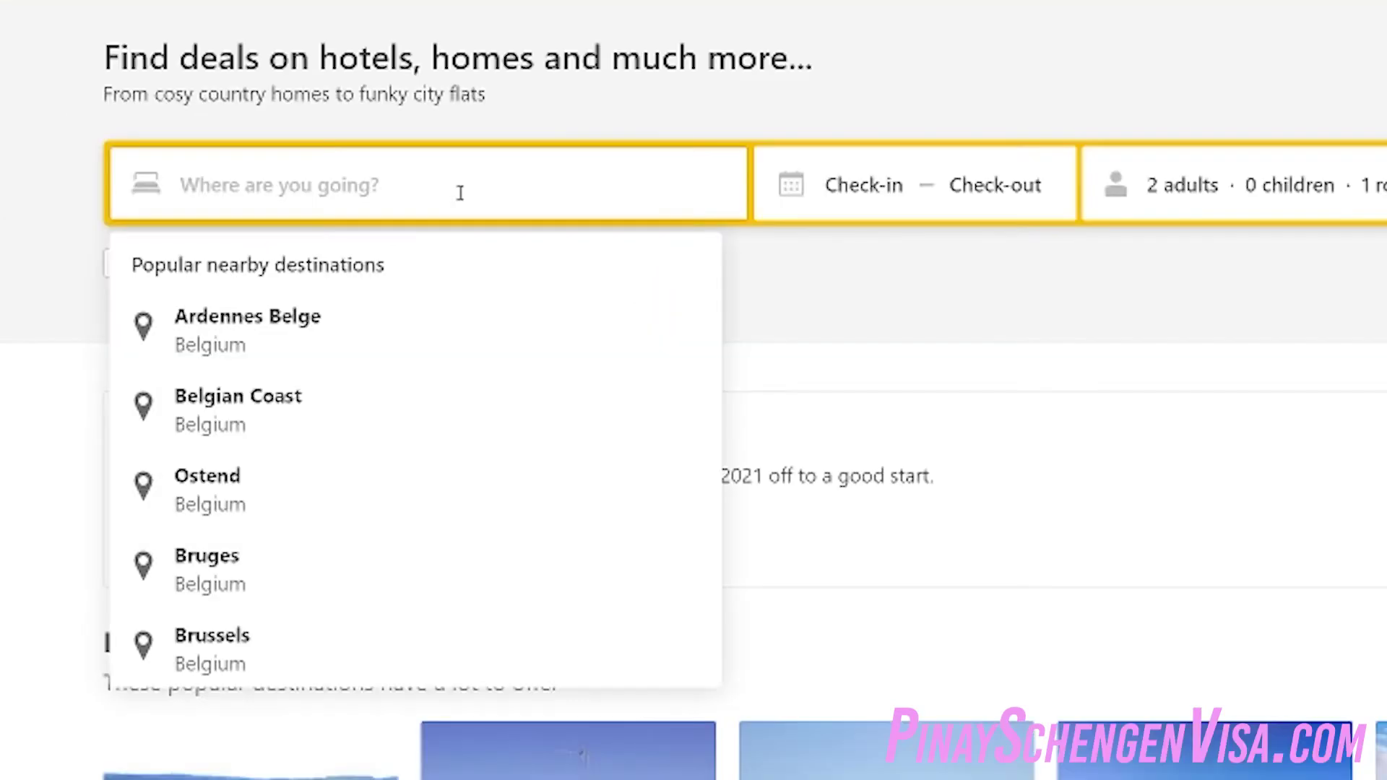
type("gr")
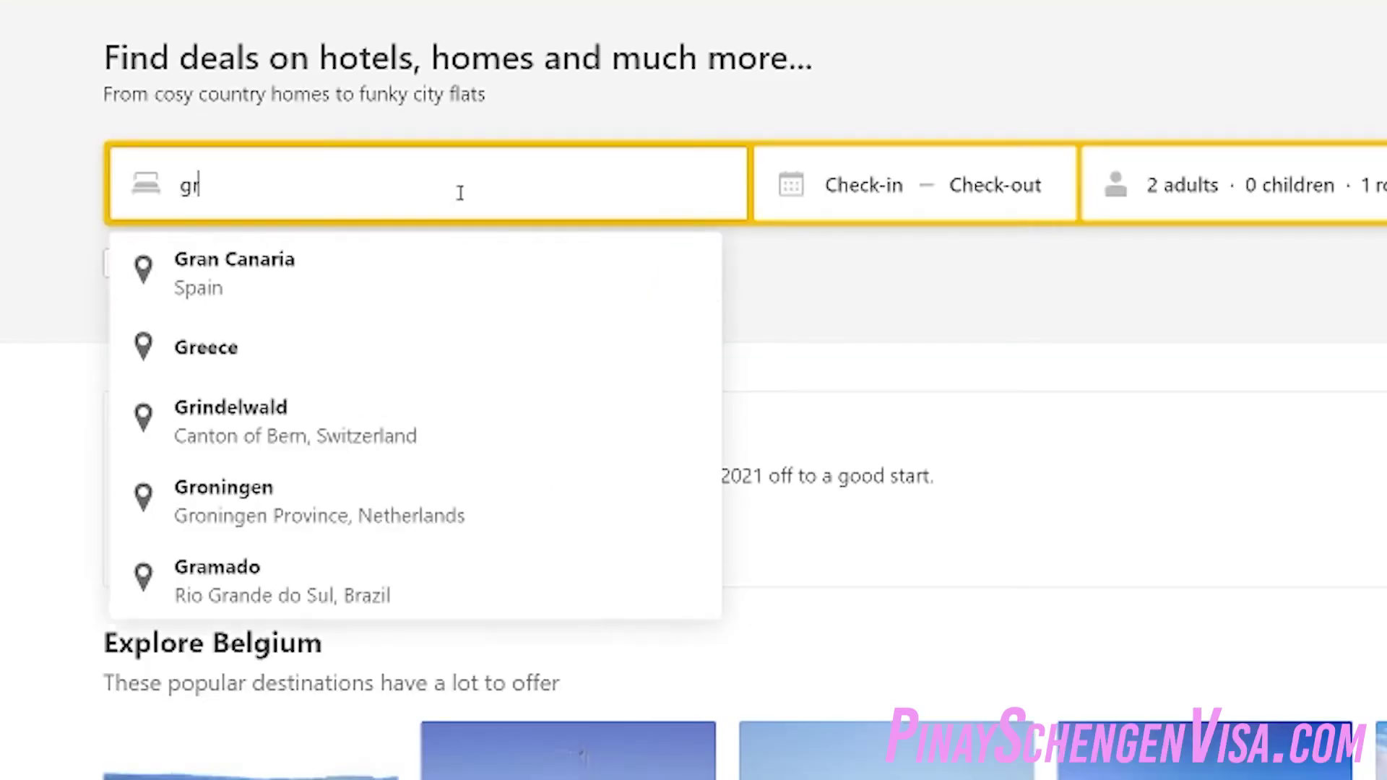
type("eece")
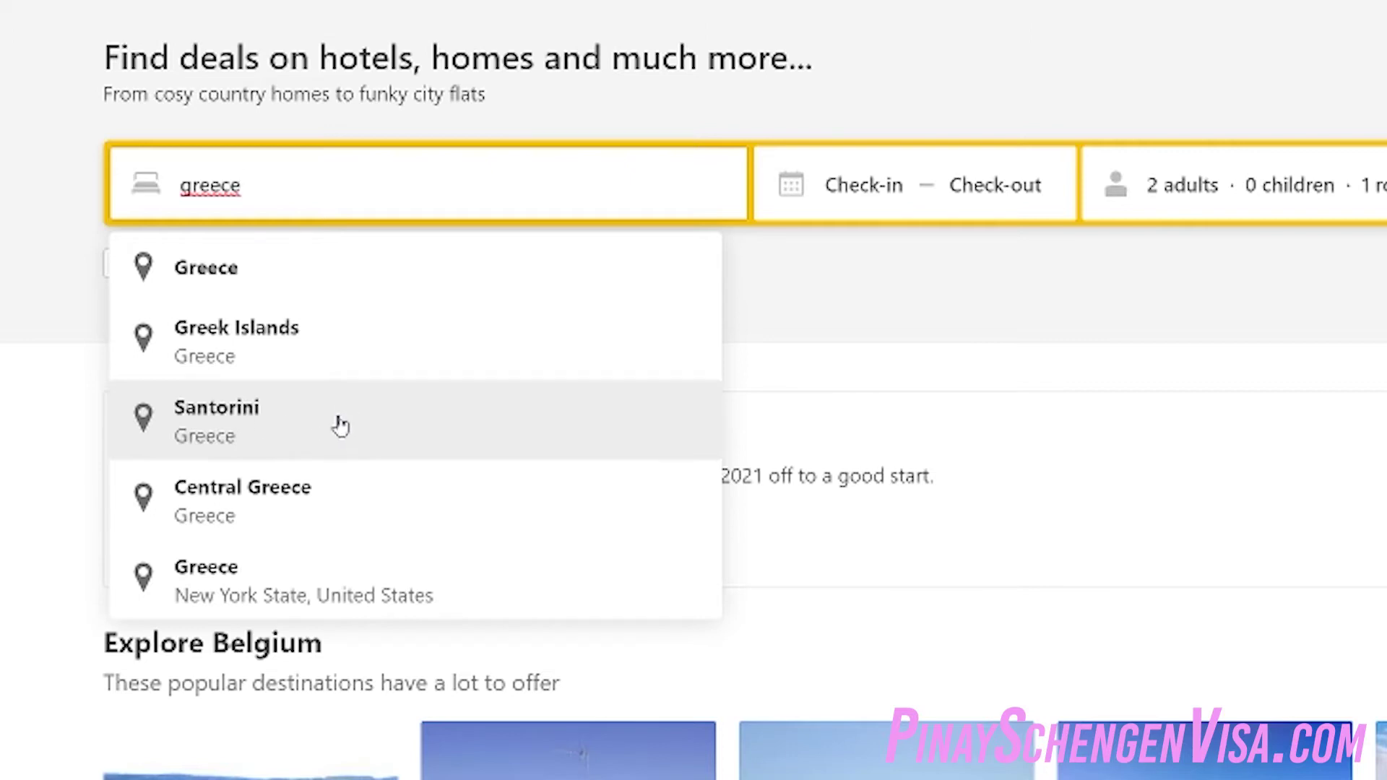
left_click(340, 426)
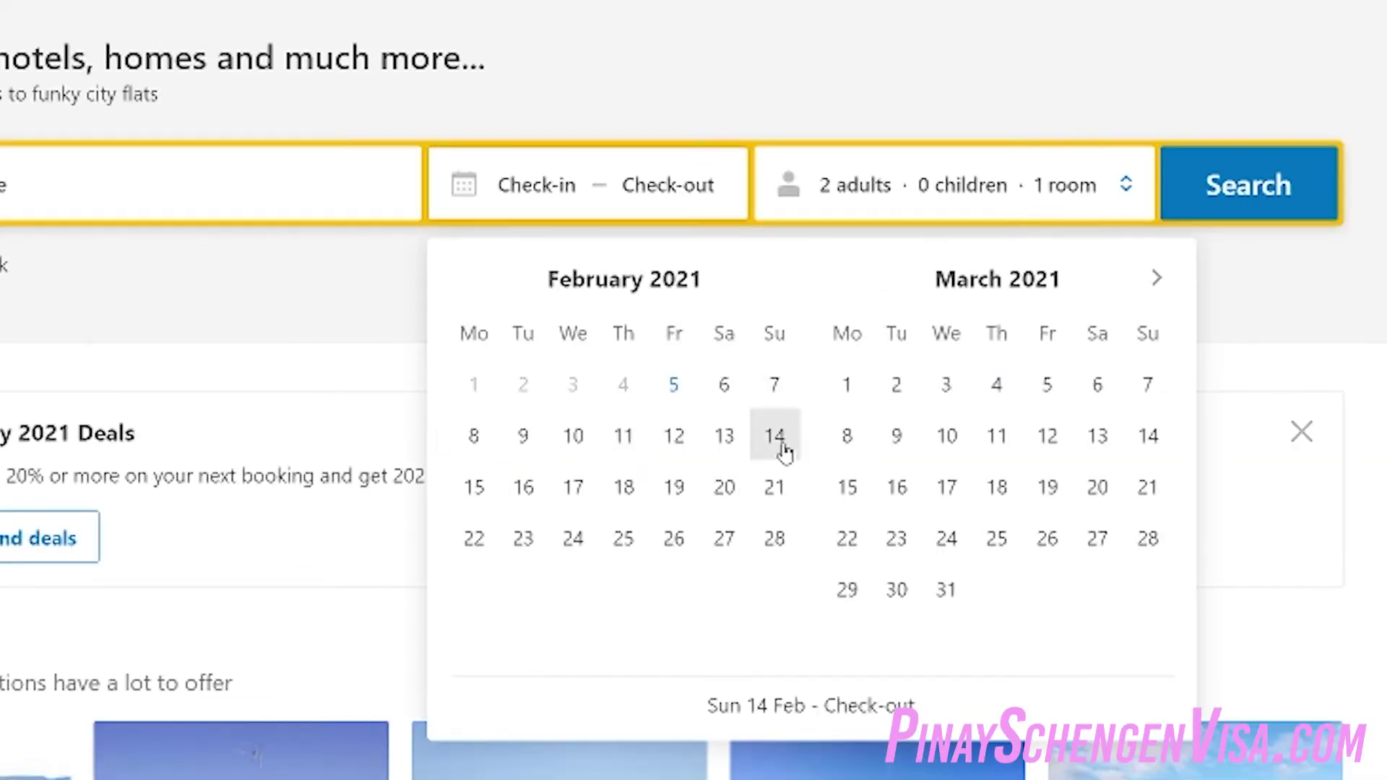
Set the dates to Sun 14 – Sun 21 February, keeping 2 adults, 0 children, 1 room
left_click(785, 452)
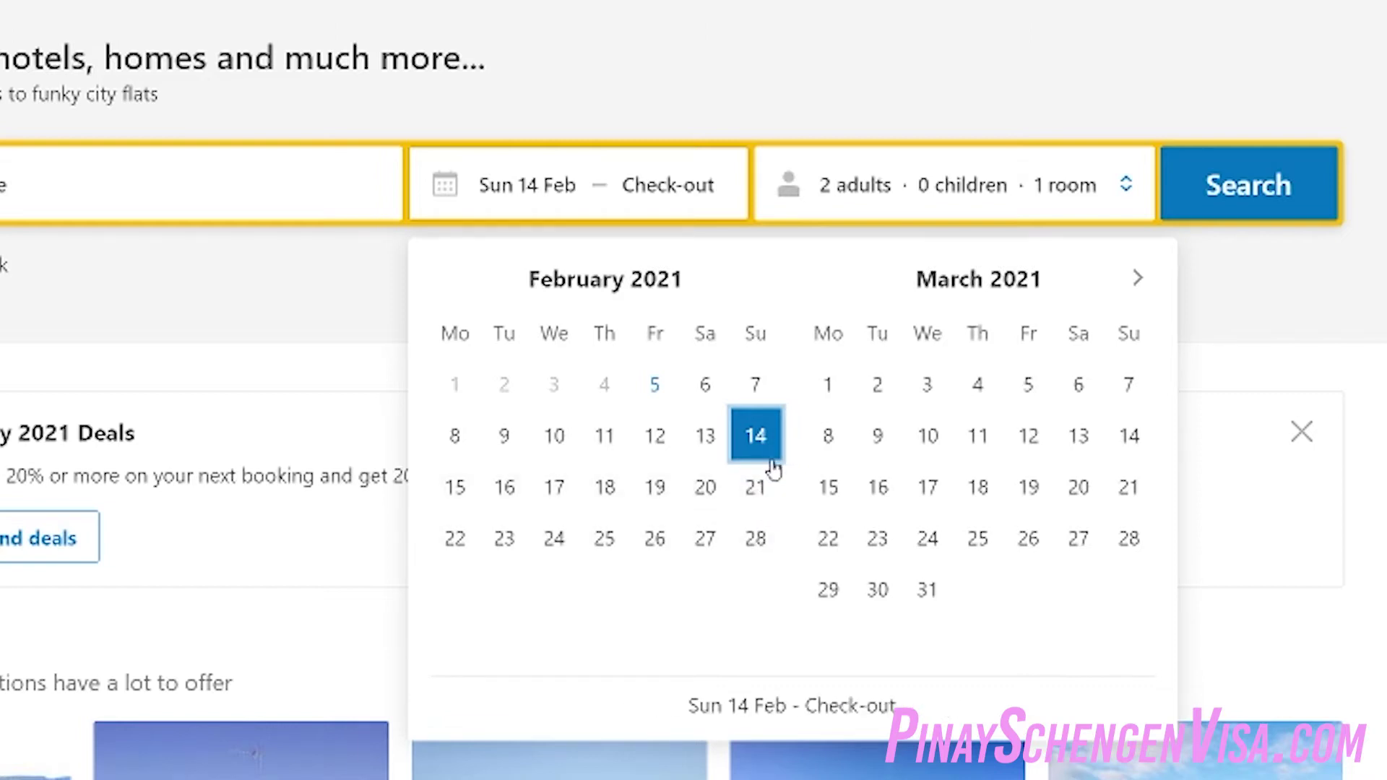
left_click(767, 501)
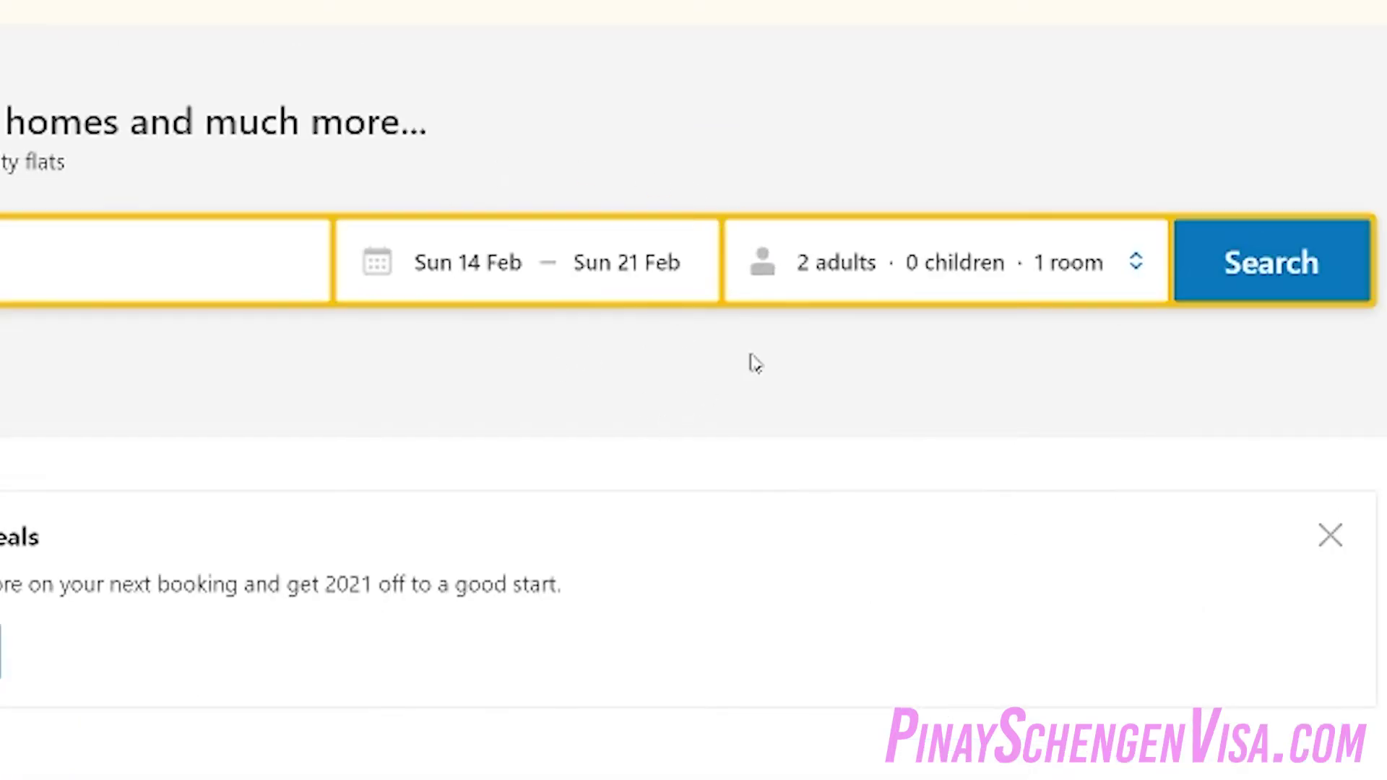
left_click(1048, 296)
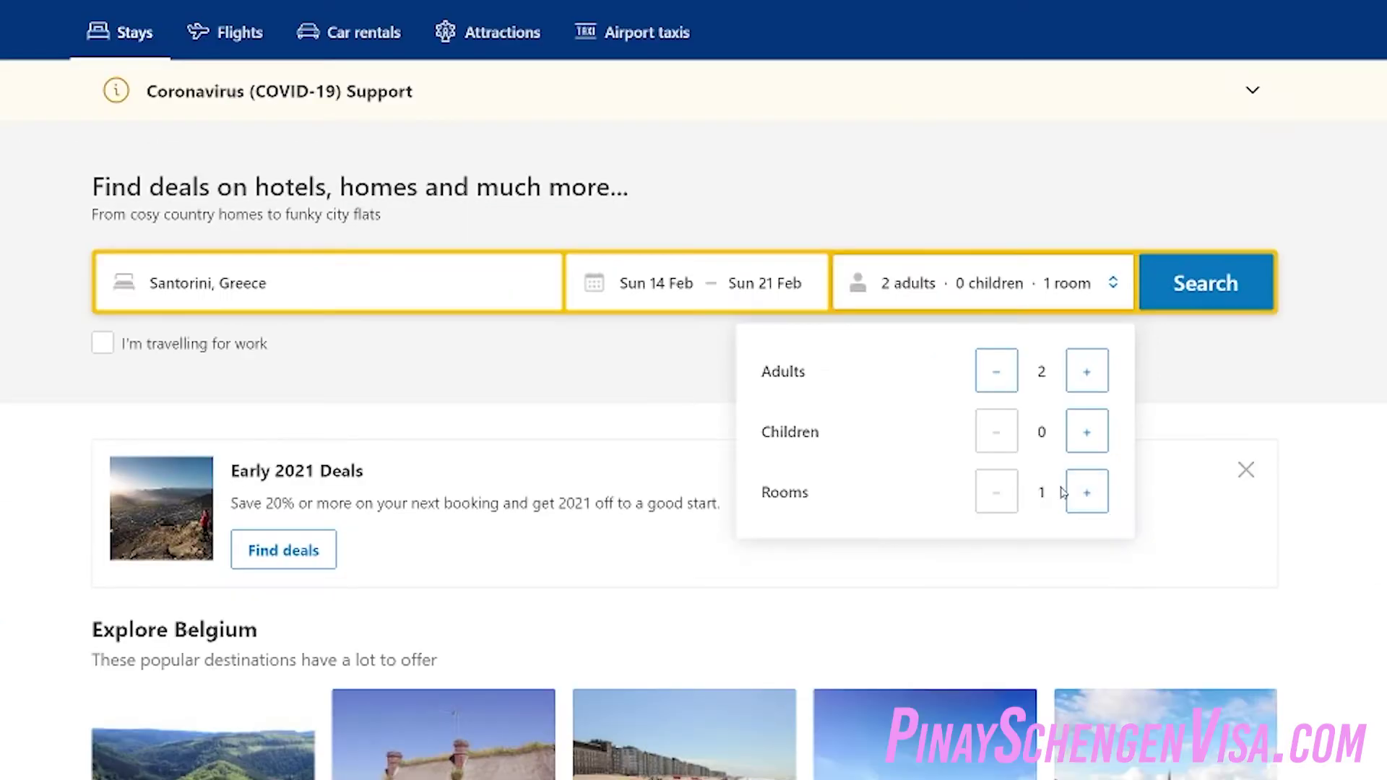
left_click(1211, 370)
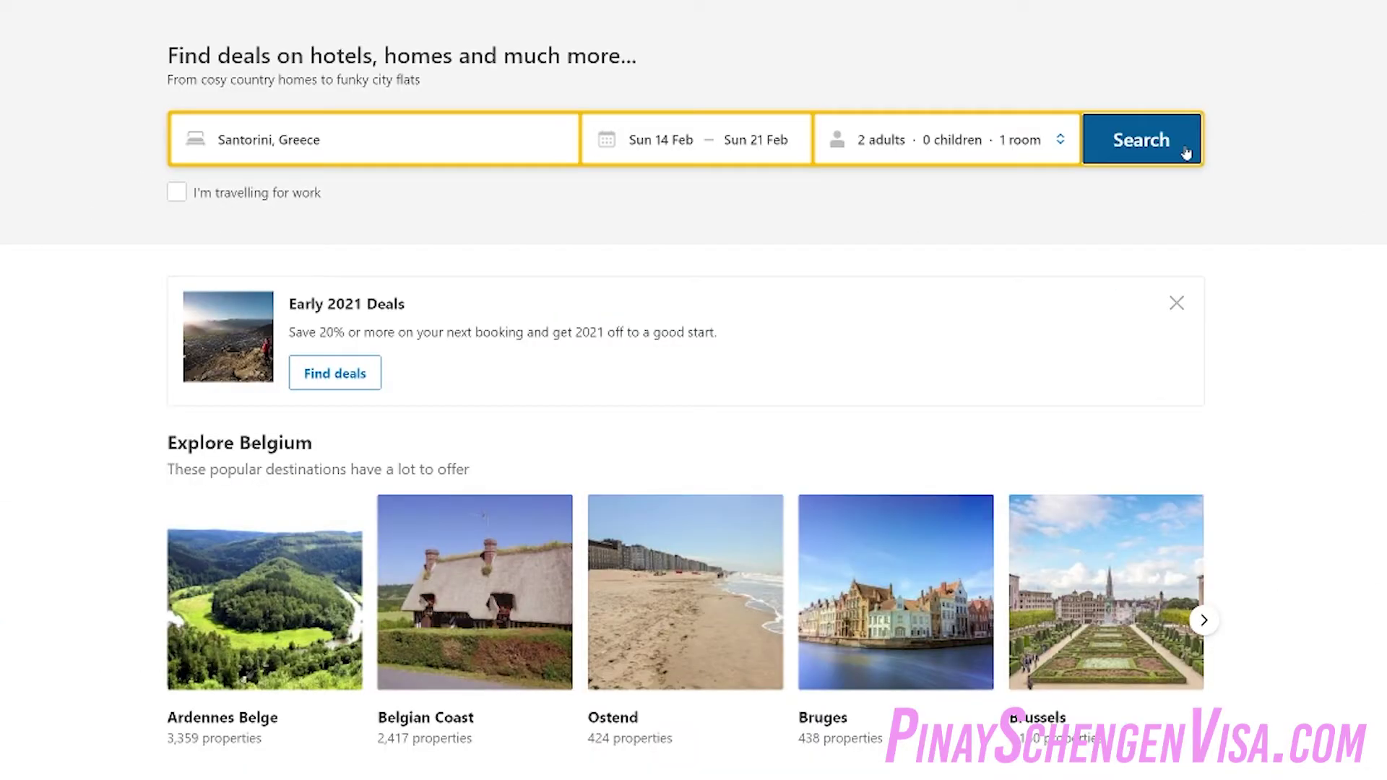
Run the Santorini search and filter the results to Free cancellation properties
left_click(1185, 153)
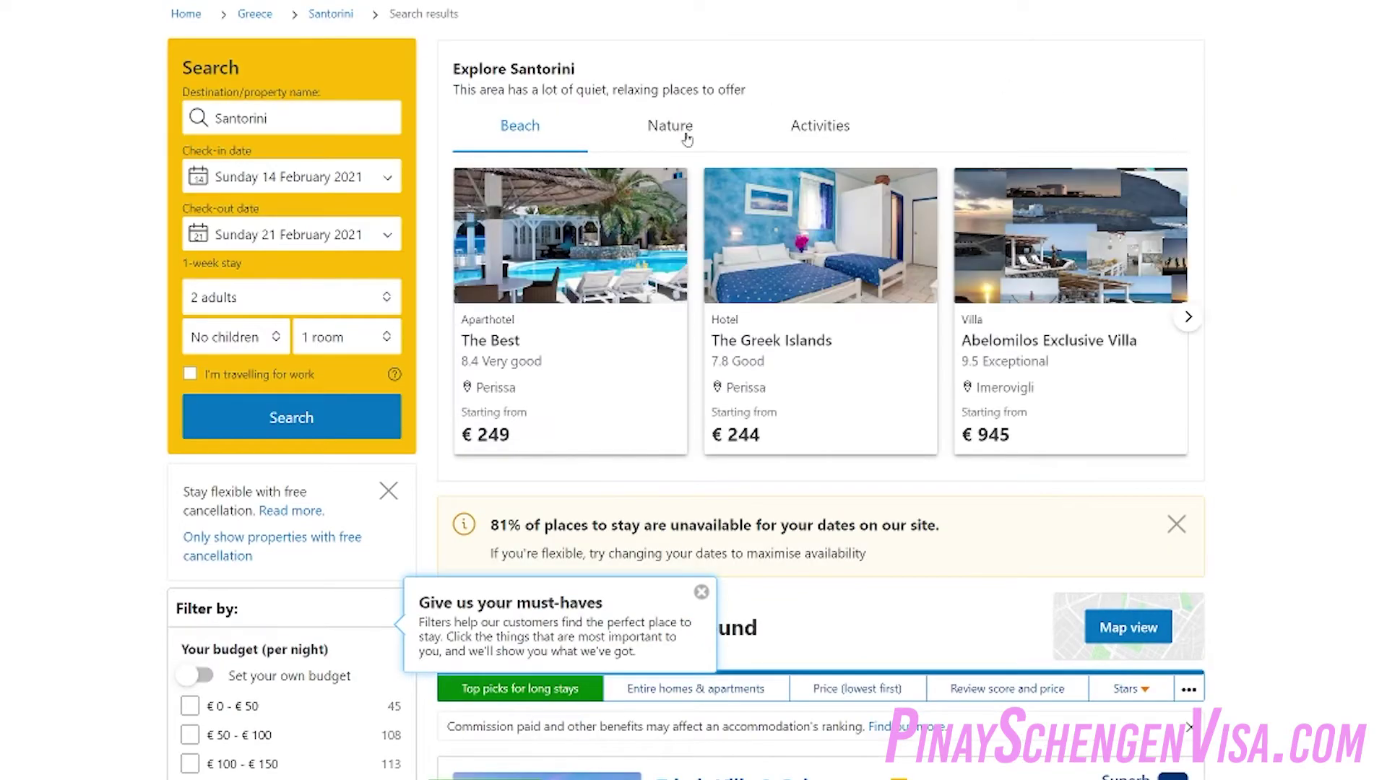
scroll(1269, 560, "down", 5)
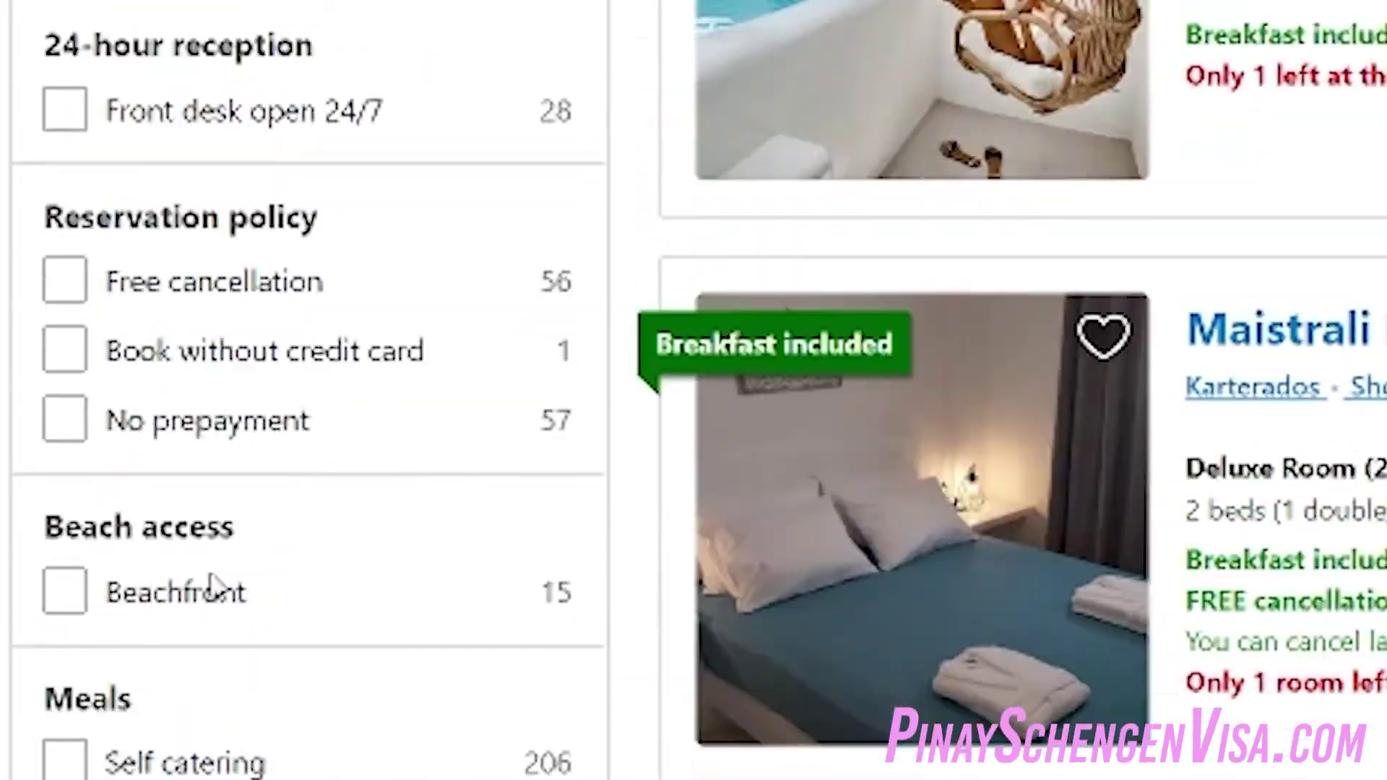
scroll(209, 575, "up", 1)
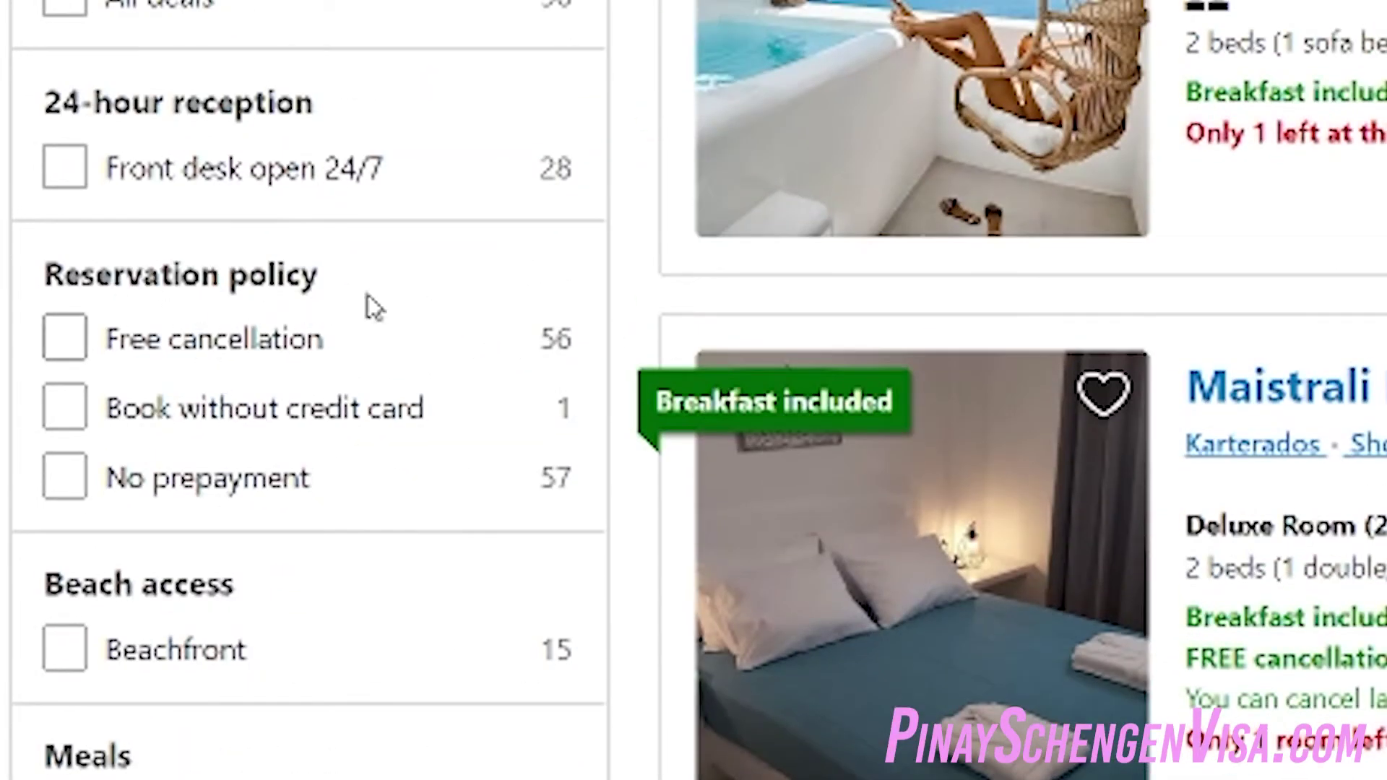
left_click(359, 374)
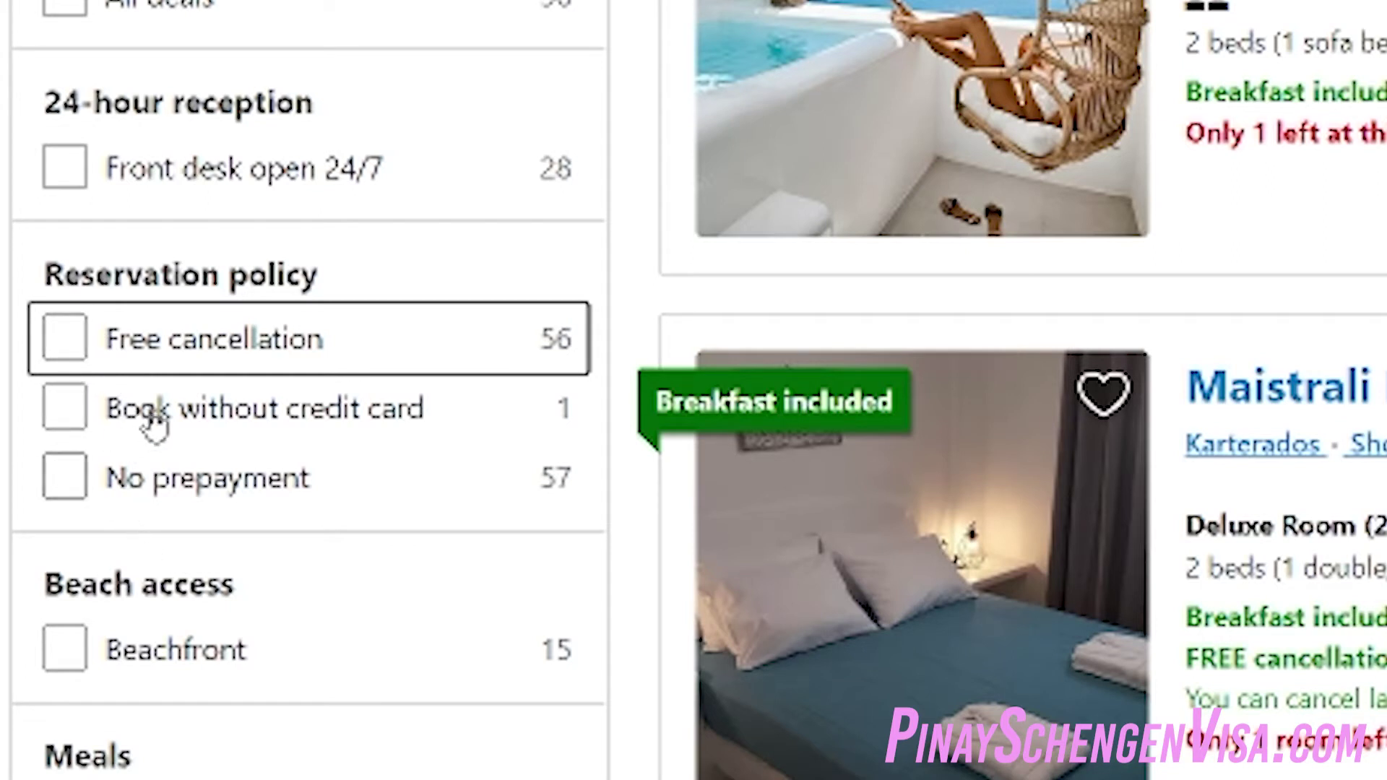
left_click(64, 341)
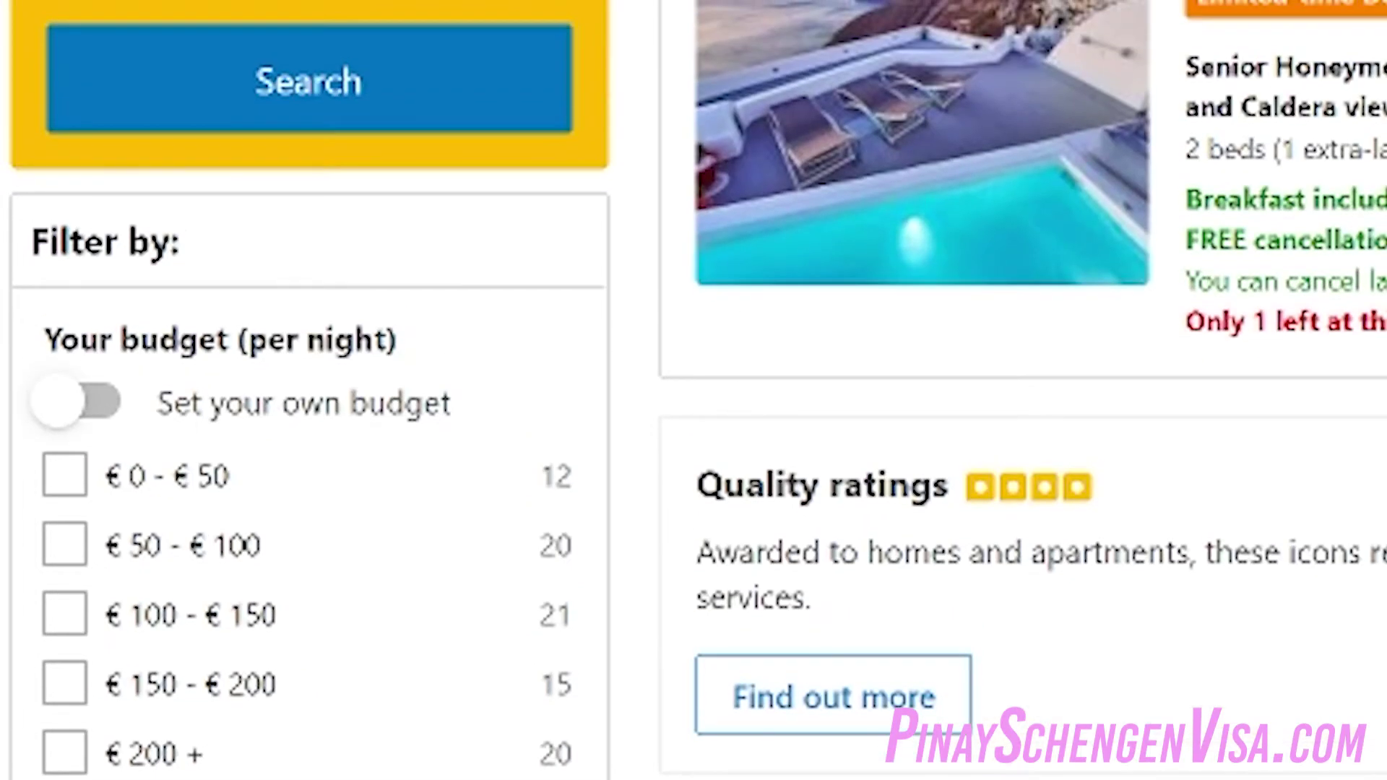
scroll(373, 702, "down", 10)
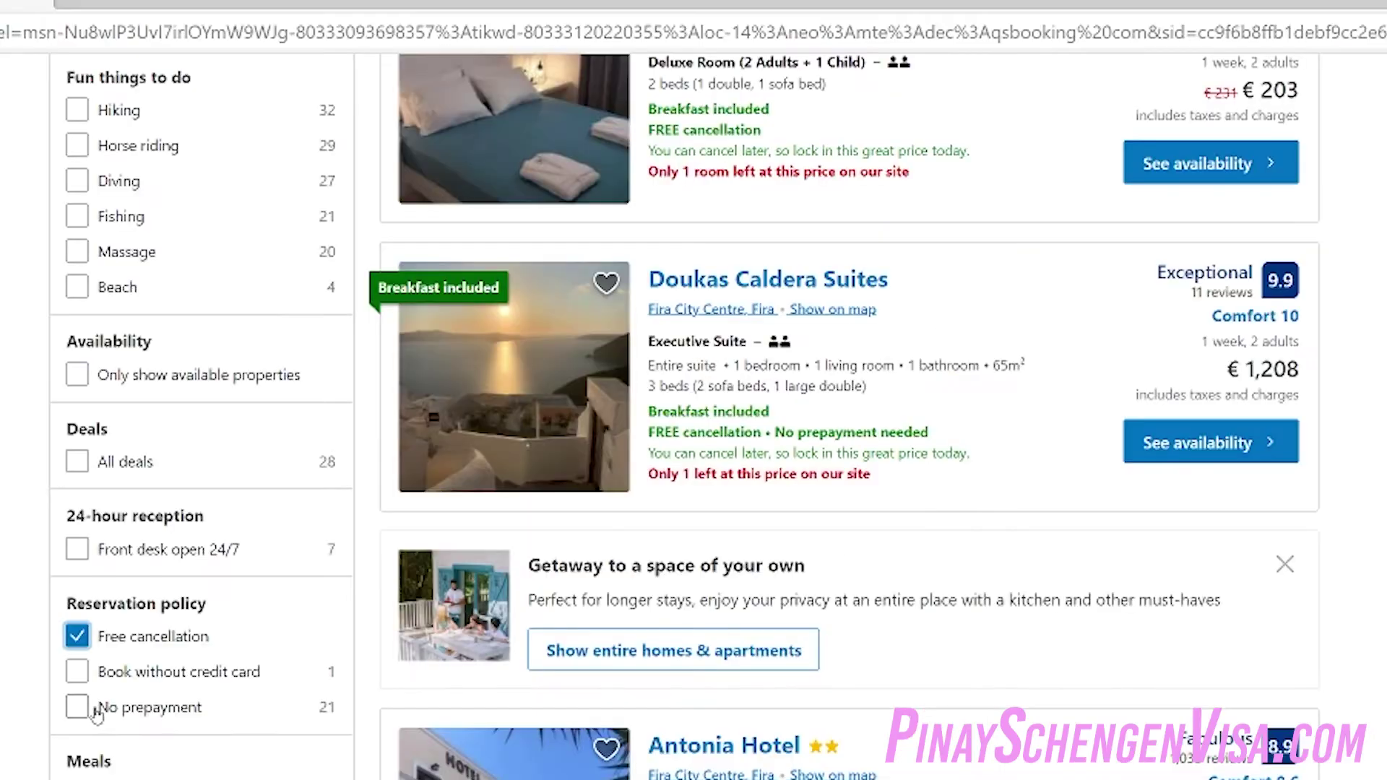
Sort the results by Price (lowest first), noting Fira Livin Cave Rooms' free cancellation
scroll(519, 667, "up", 10)
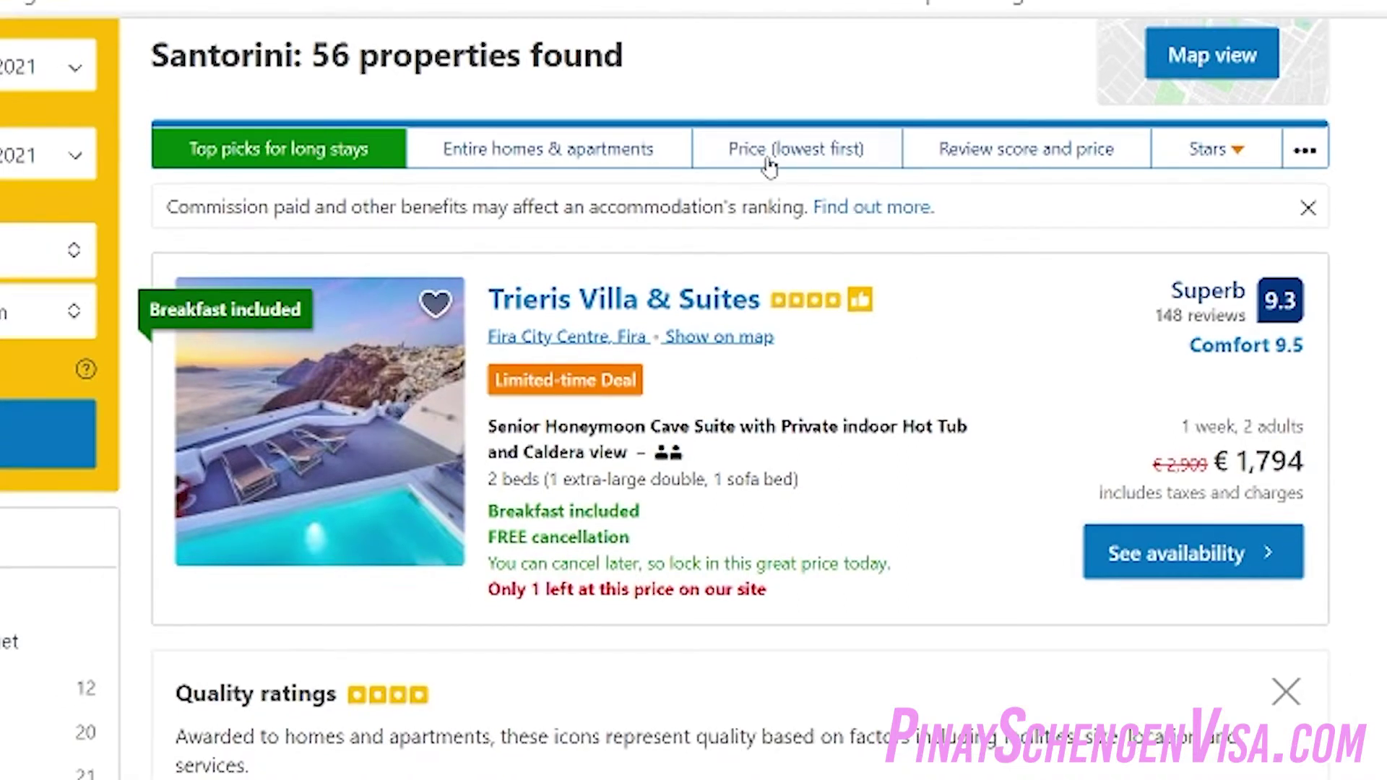
left_click(795, 171)
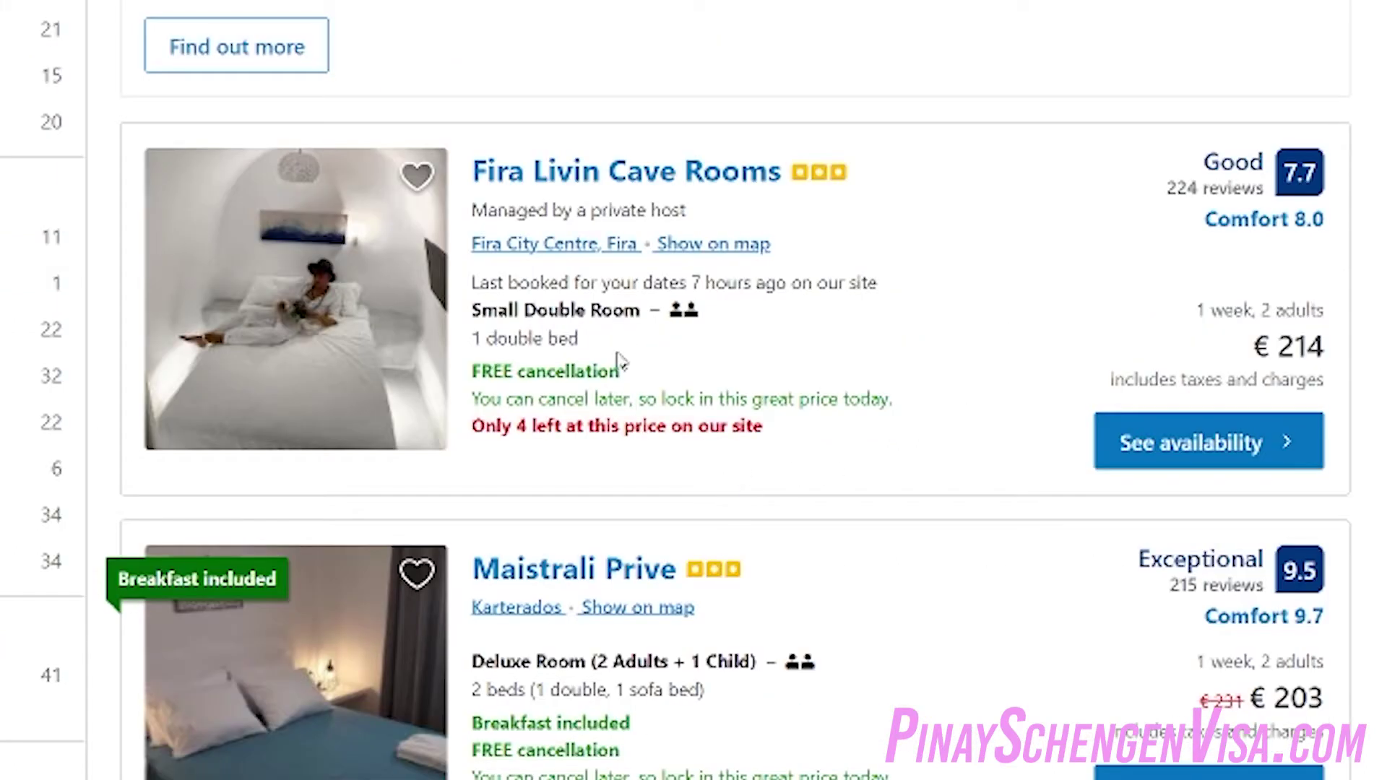
left_click_drag(630, 369, 498, 380)
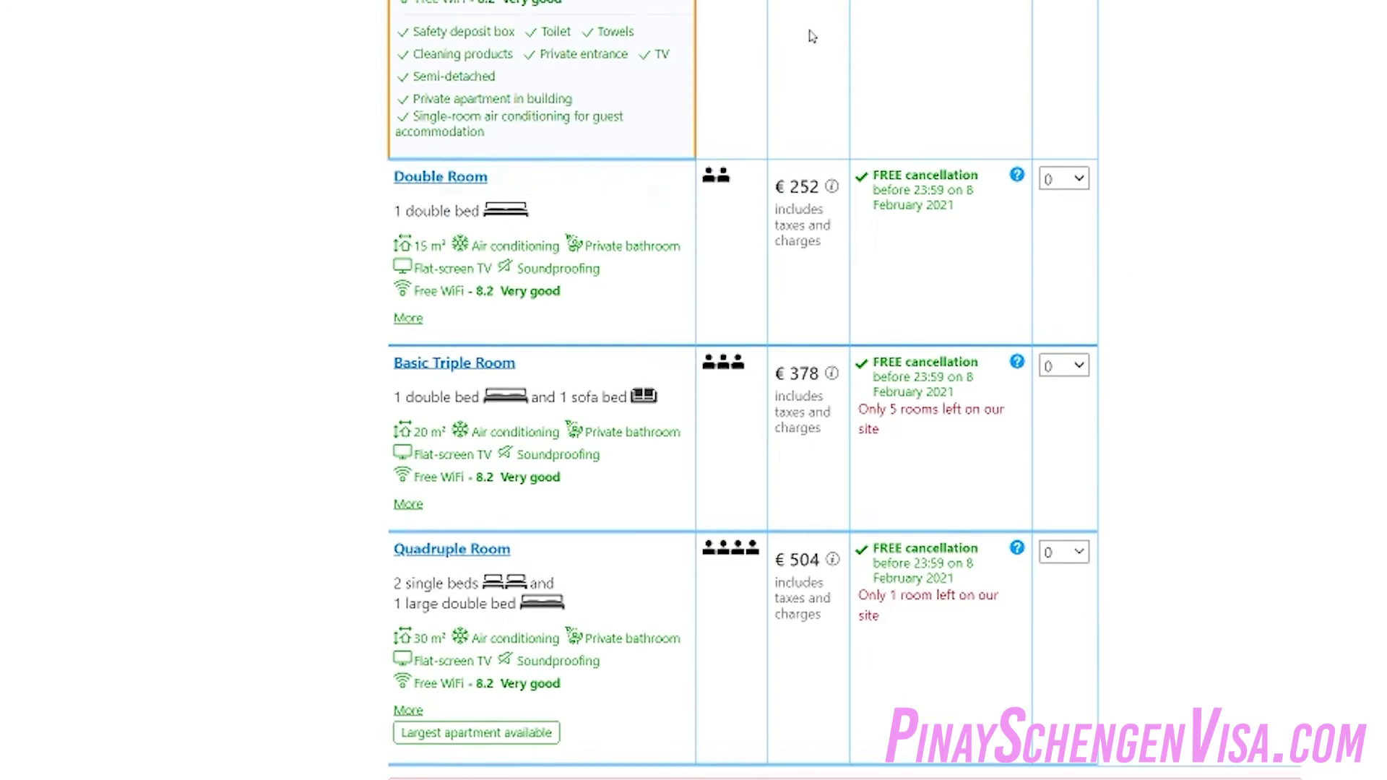
Review Fira Livin Cave Rooms' availability, then add the No prepayment filter to the results
scroll(845, 390, "up", 15)
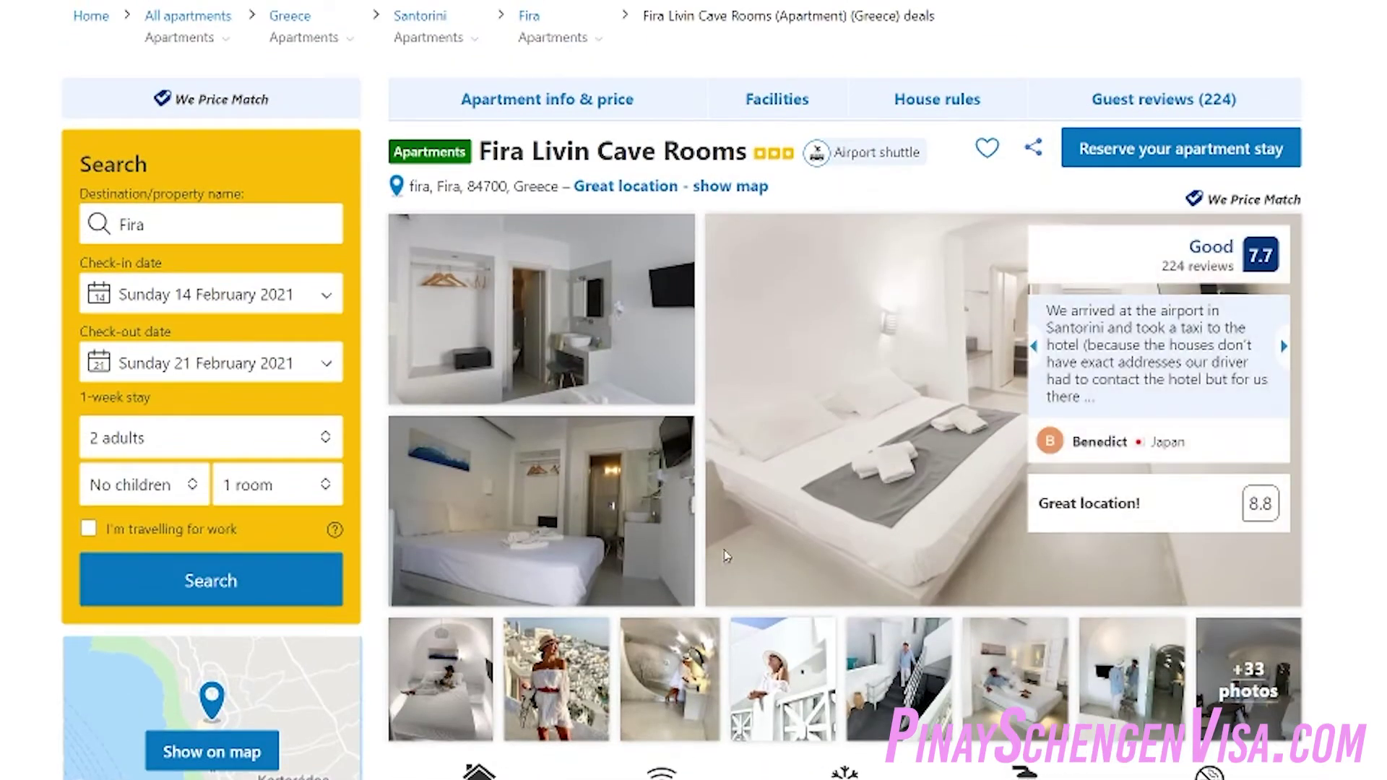
scroll(736, 650, "down", 3)
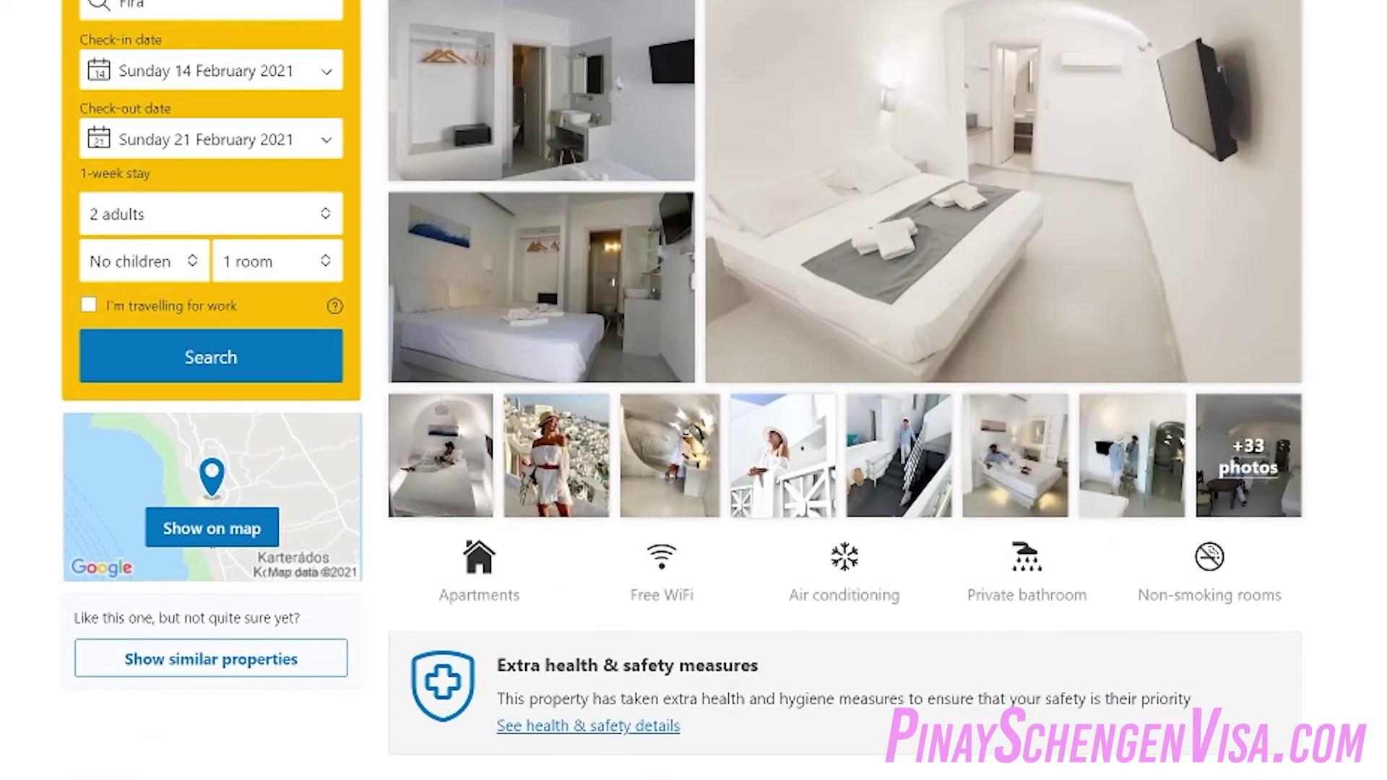
scroll(570, 634, "down", 10)
scroll(571, 633, "down", 7)
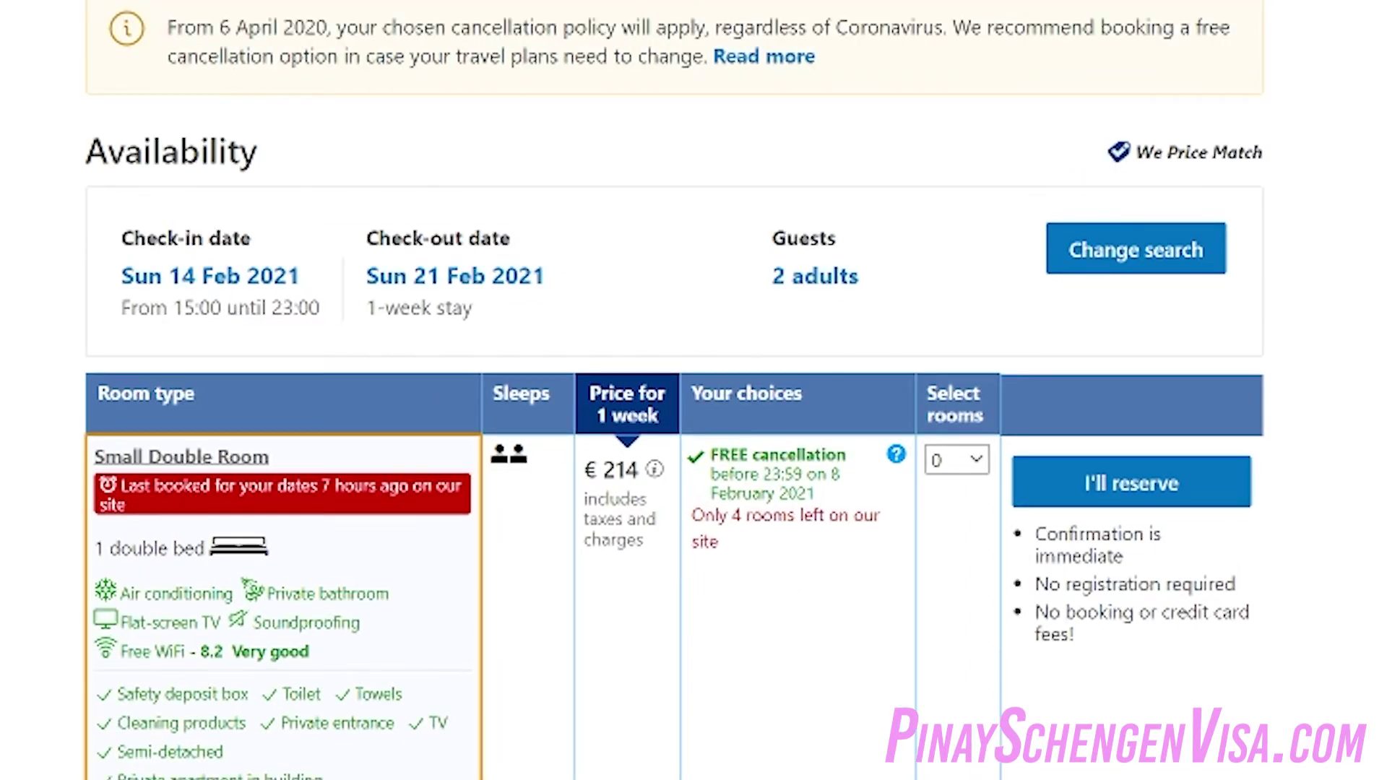
scroll(782, 418, "down", 8)
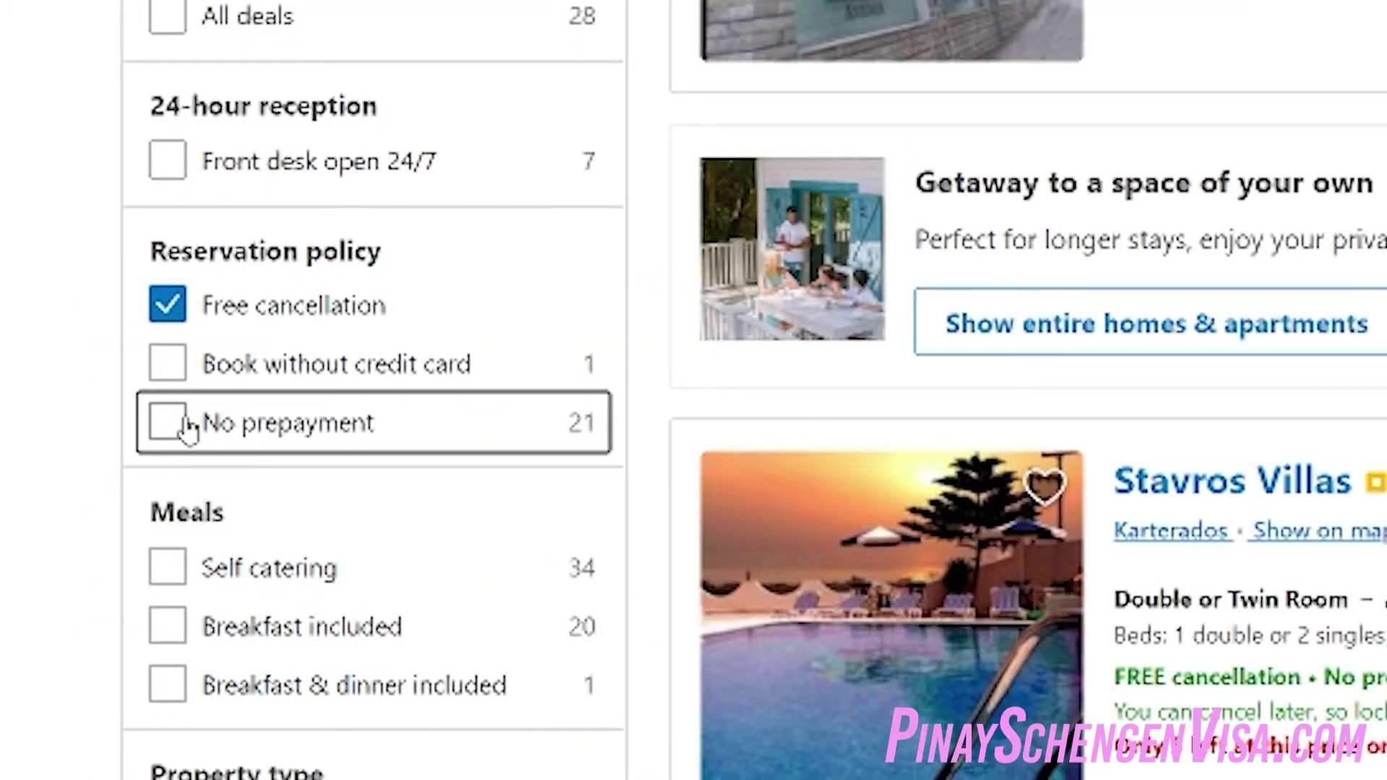
left_click(182, 427)
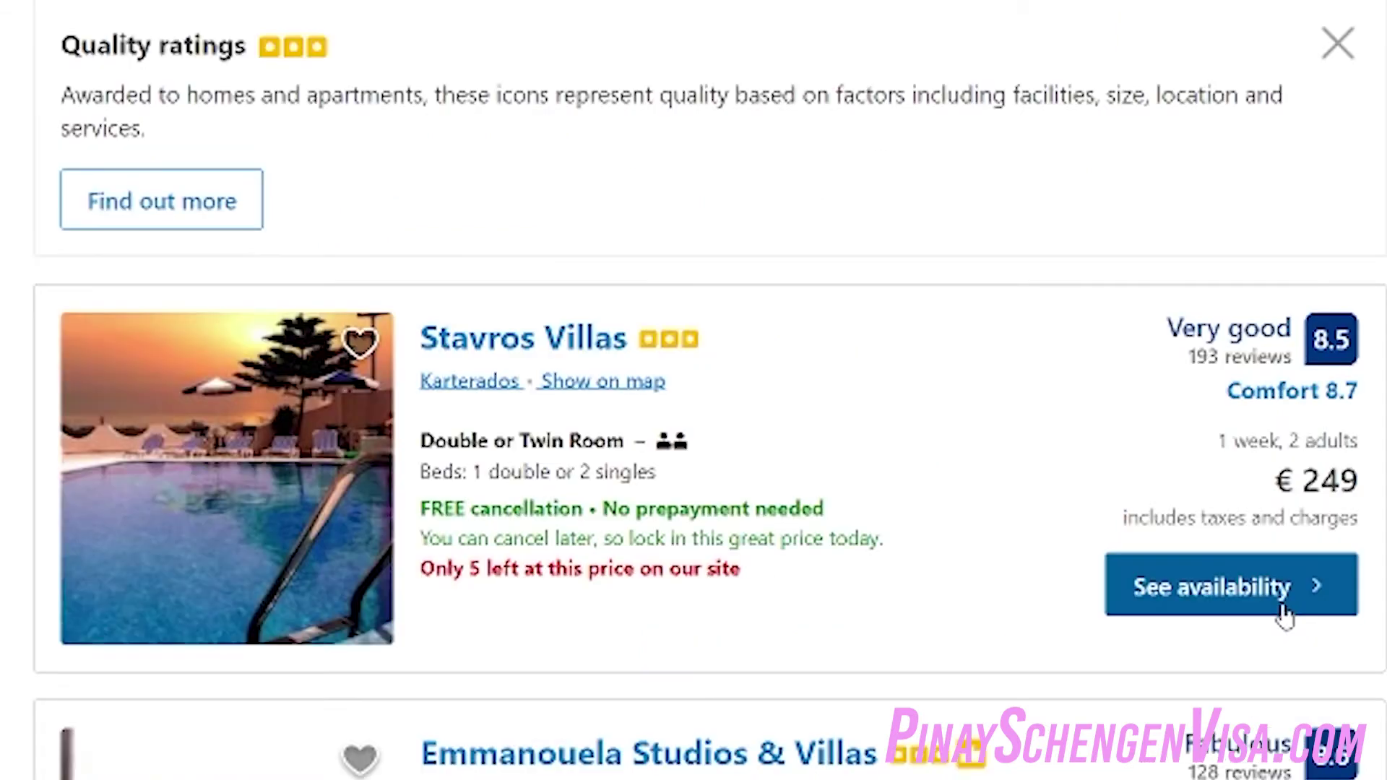
Select 1 Double or Twin Room at Stavros Villas and reserve it
left_click(1284, 616)
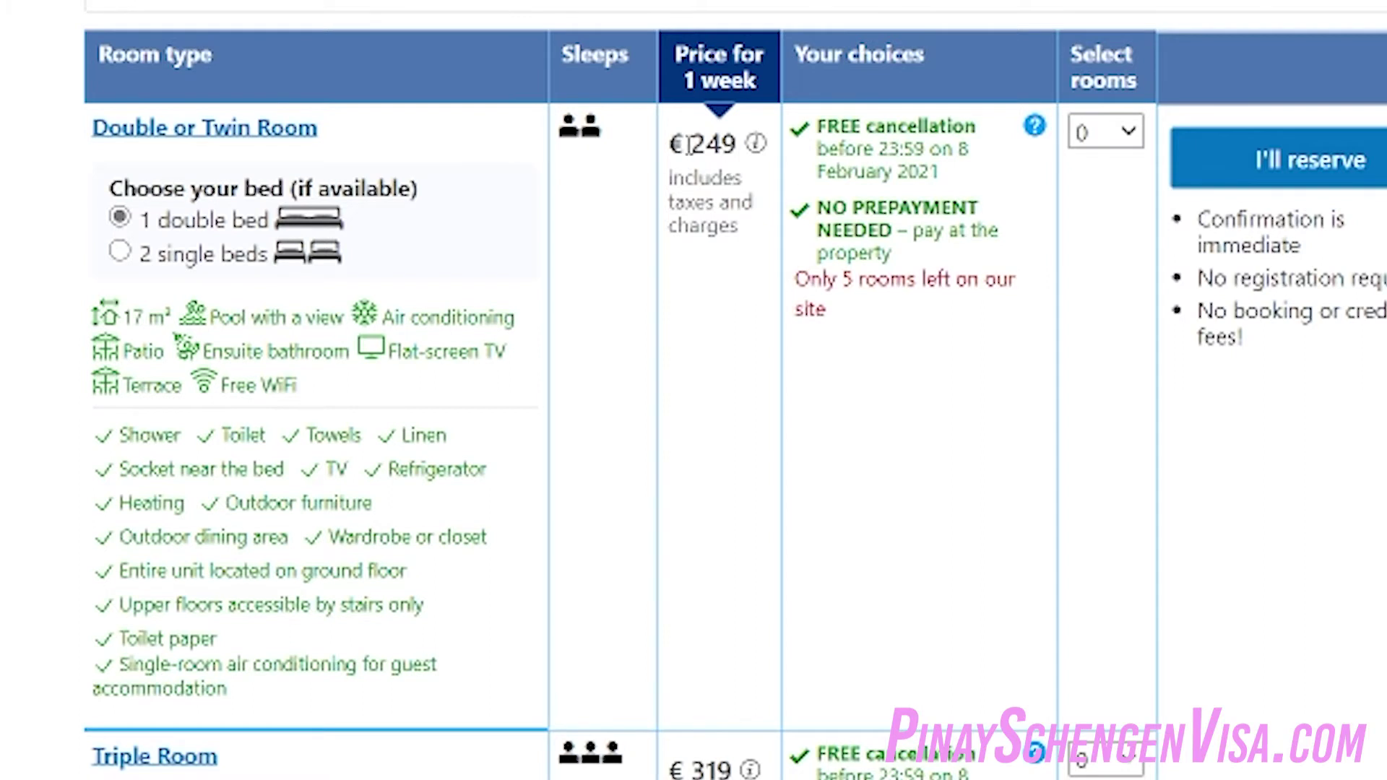
left_click_drag(827, 127, 929, 273)
left_click(930, 275)
left_click(1115, 132)
left_click(1154, 194)
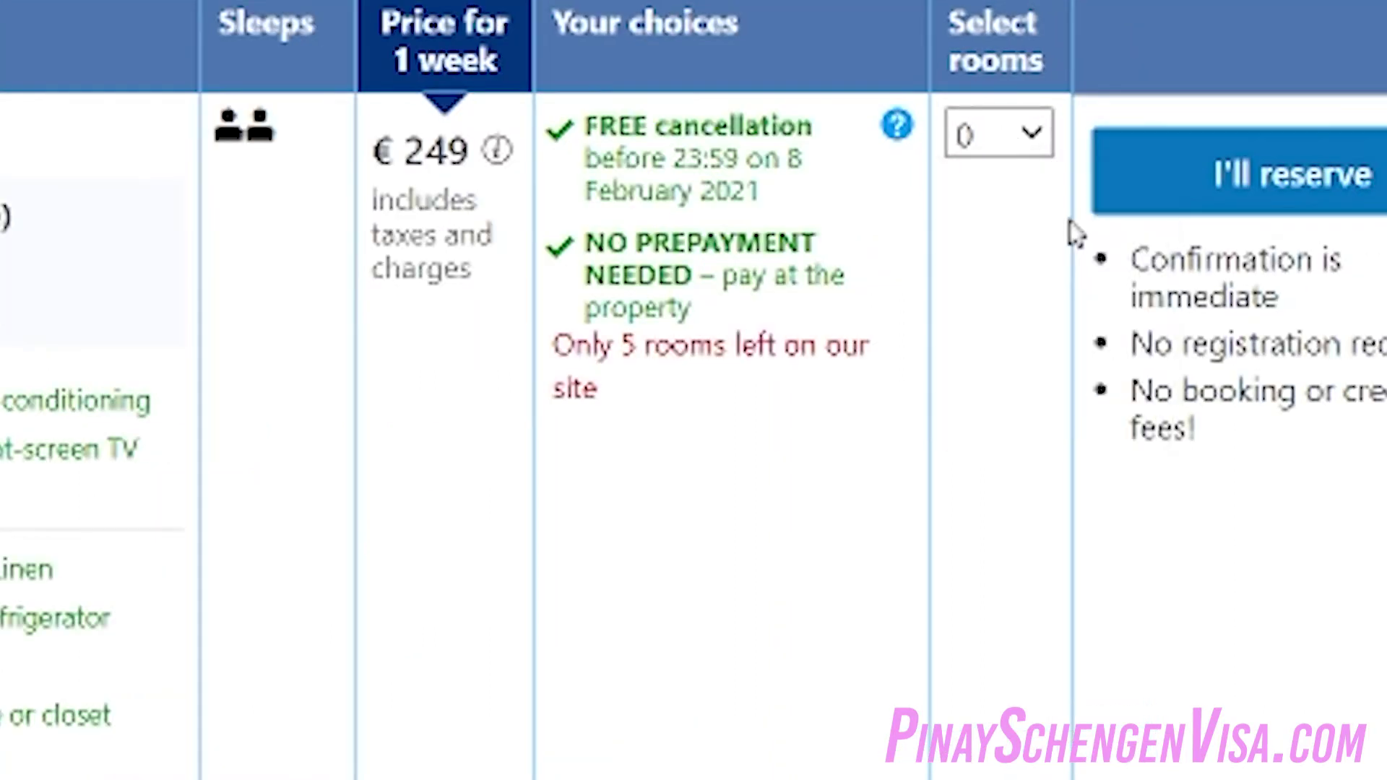
left_click(1303, 361)
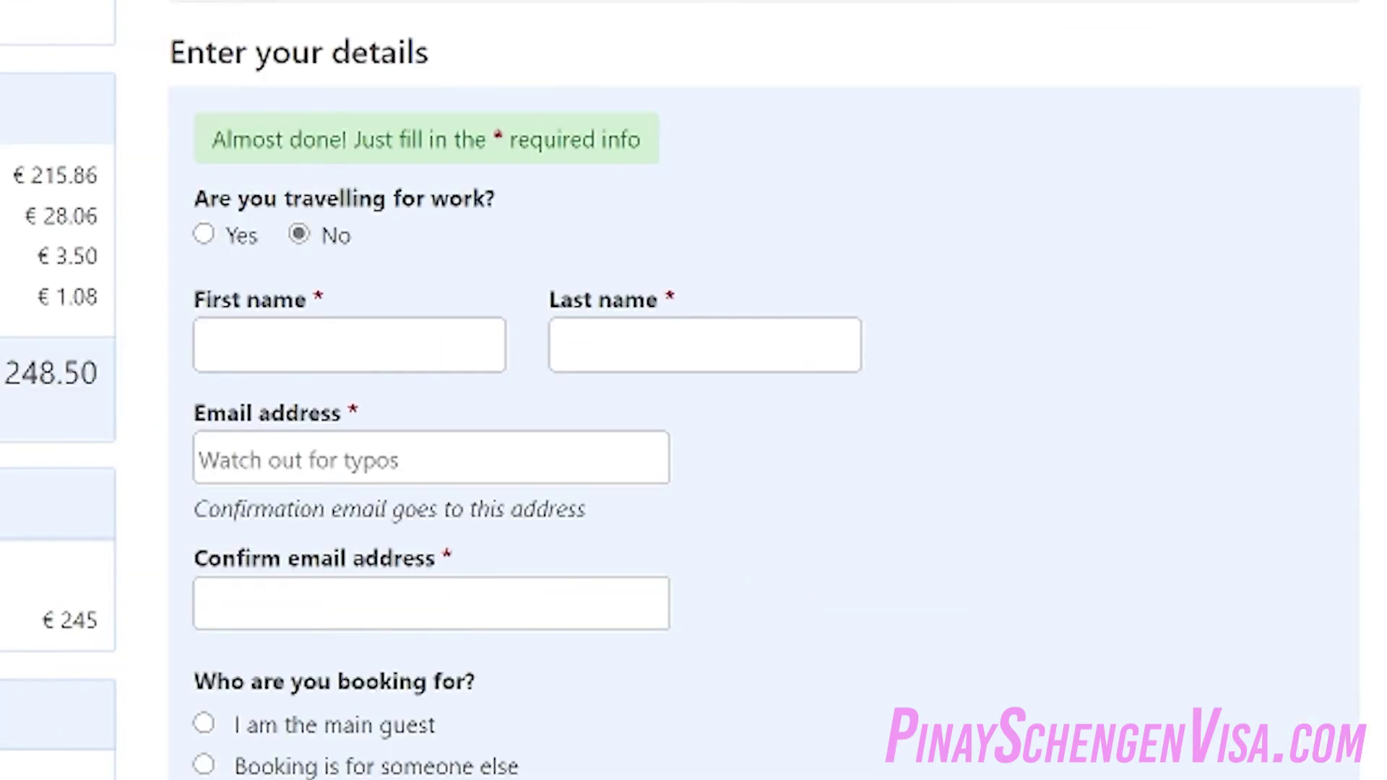
Enter the guest's first name, last name and the start of their e-mail address
left_click(430, 364)
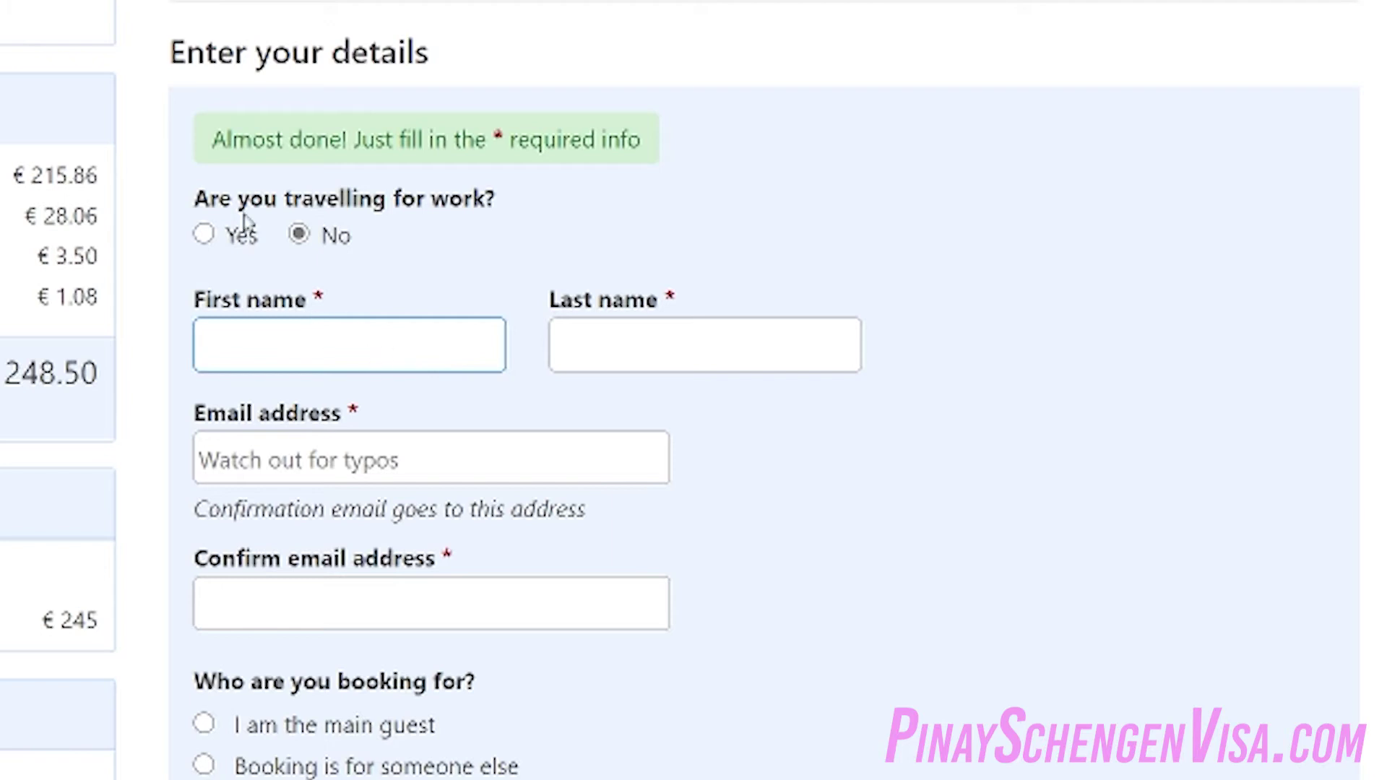
scroll(505, 462, "down", 2)
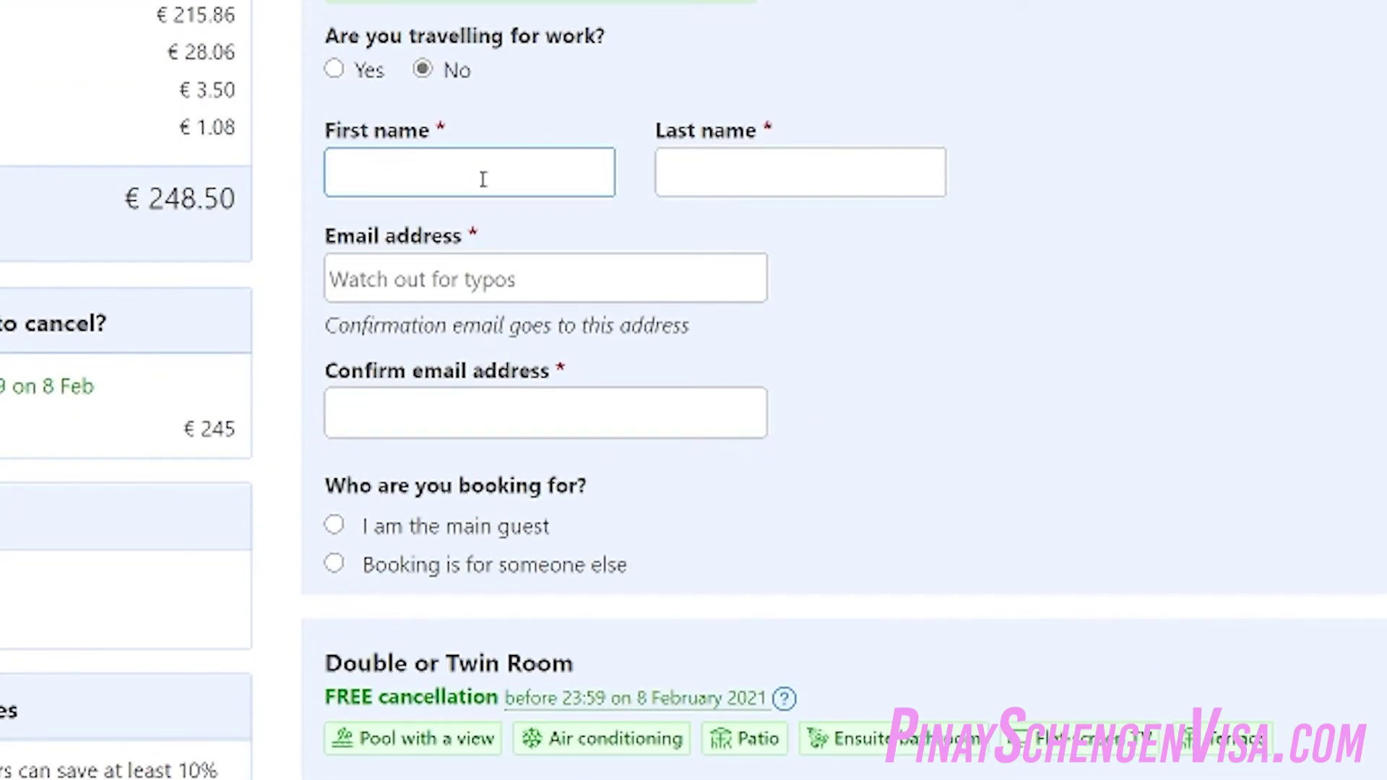
left_click(876, 187)
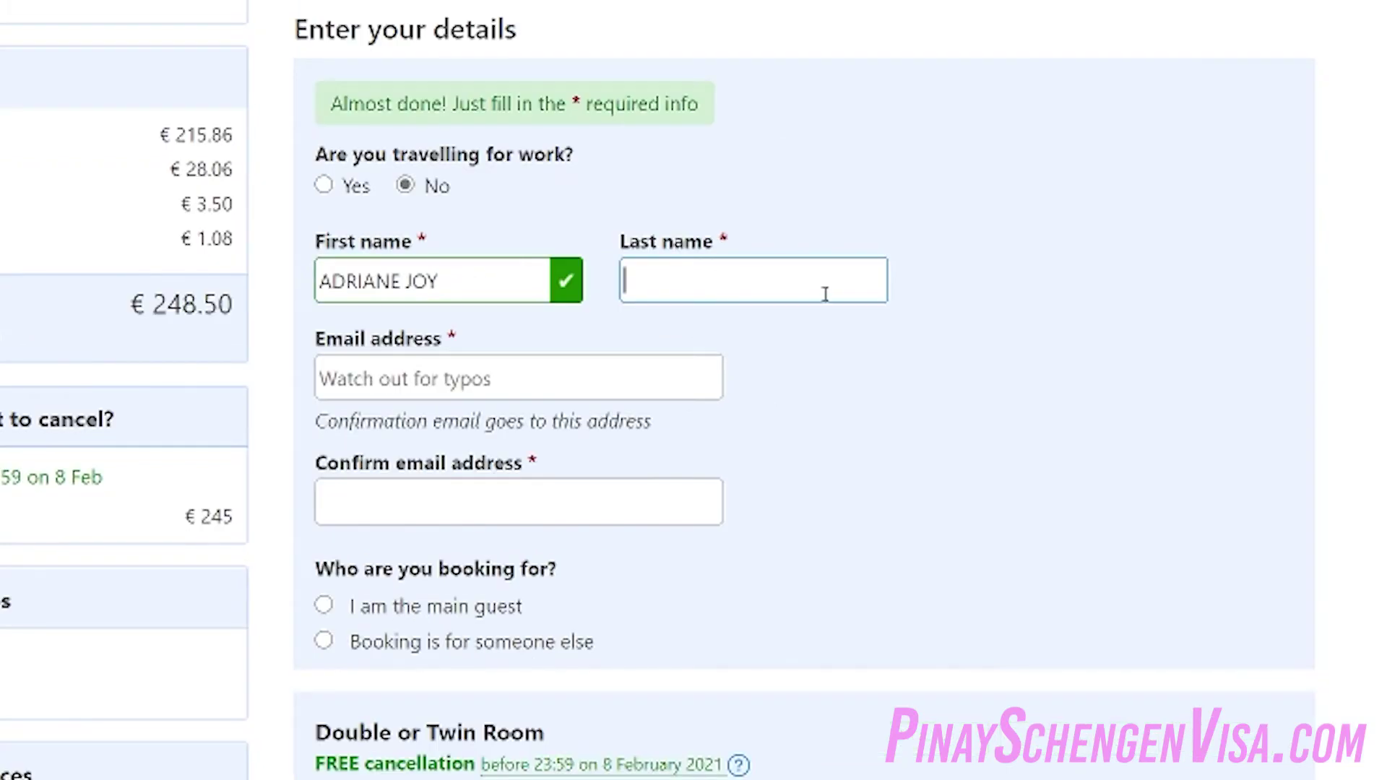
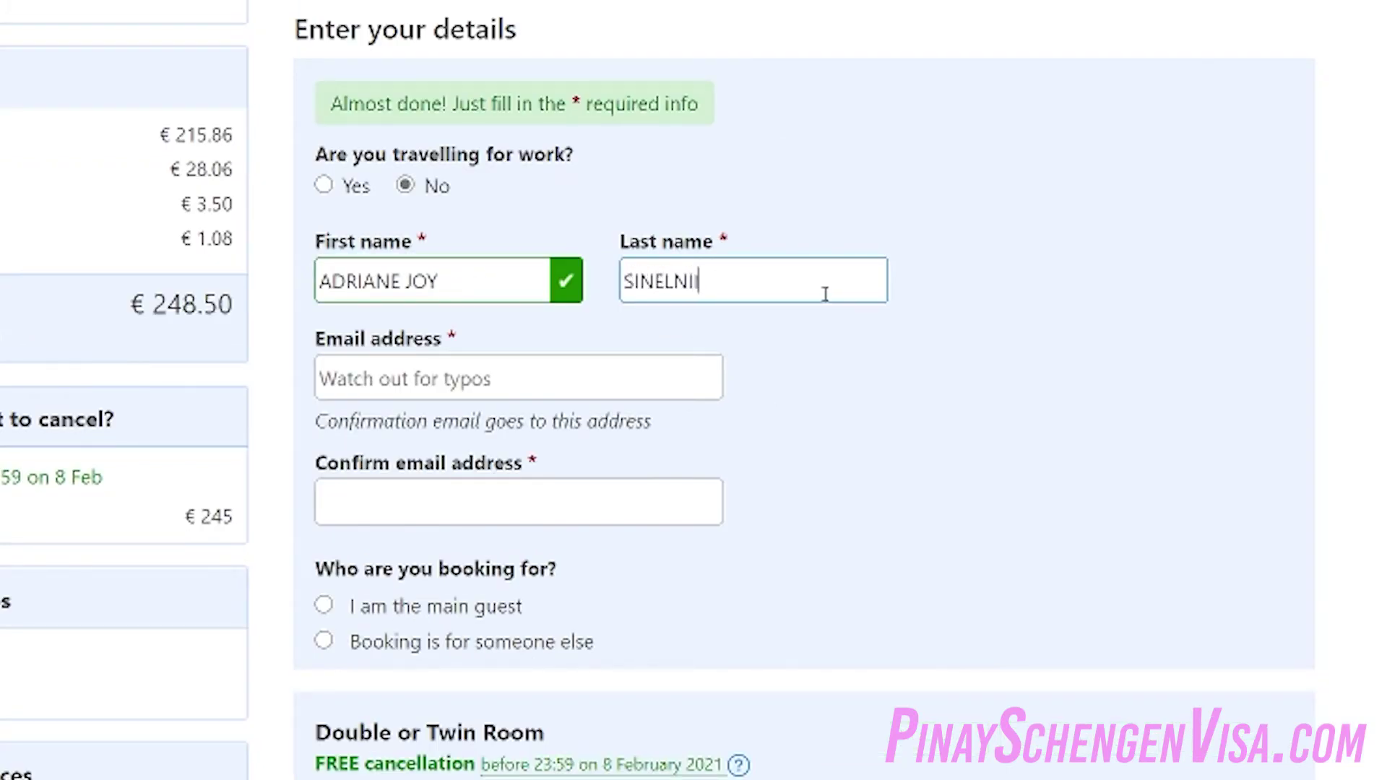
left_click(532, 373)
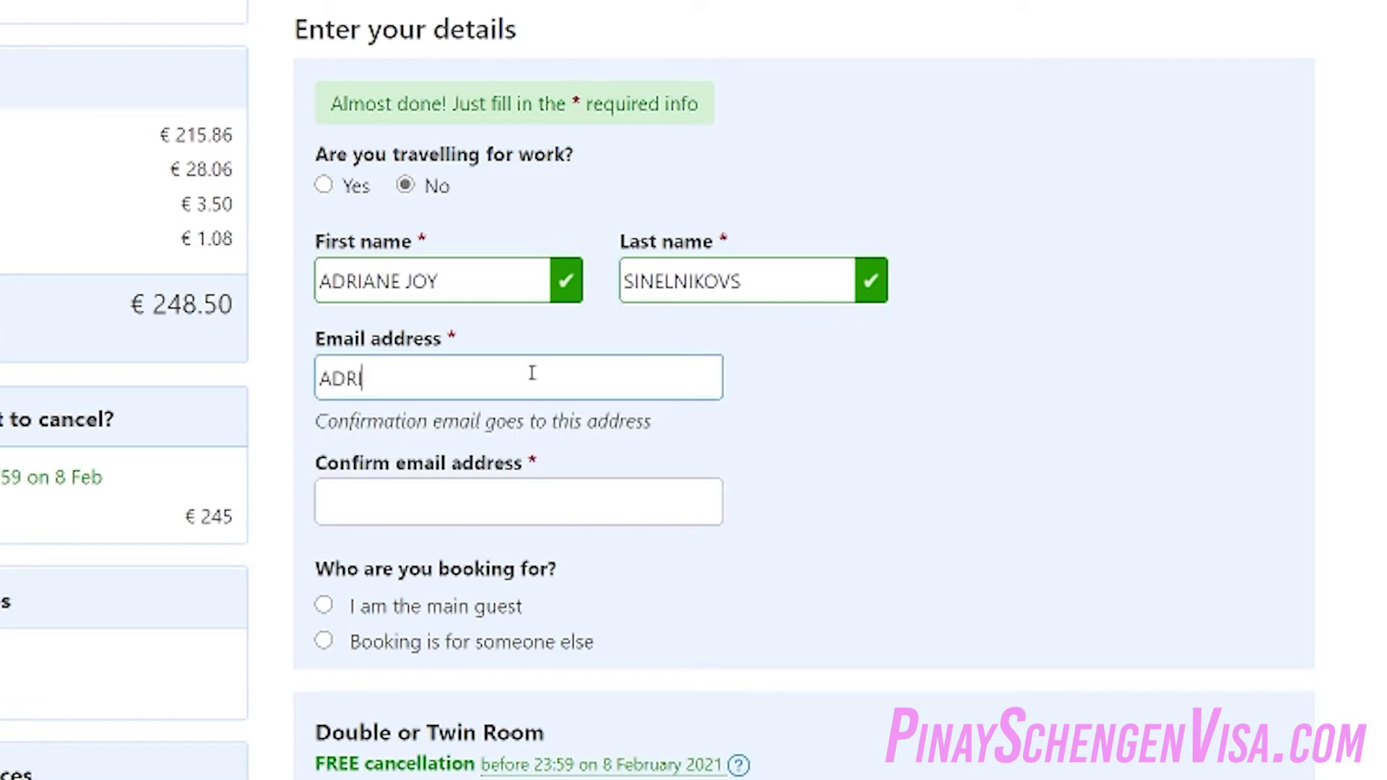
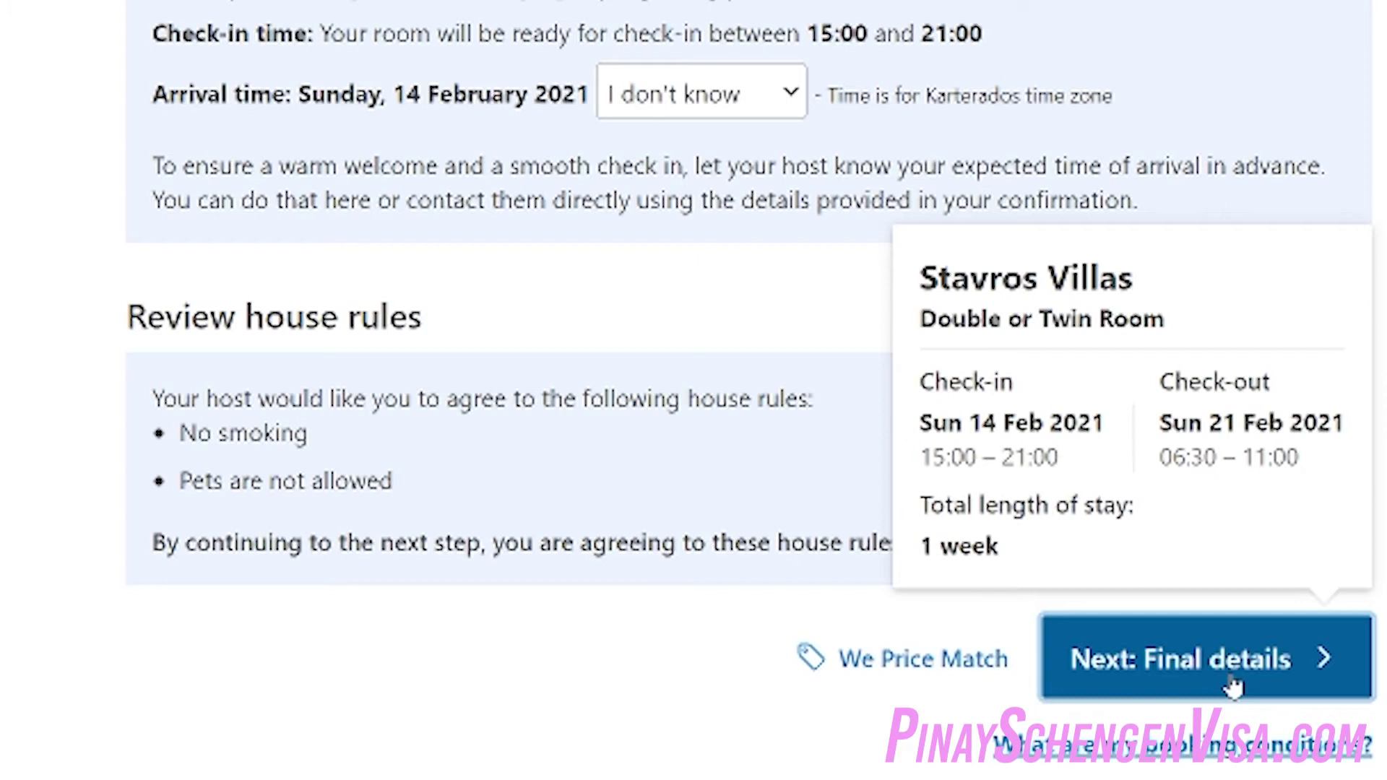
Continue to Final details and choose the telephone country code
left_click(1232, 686)
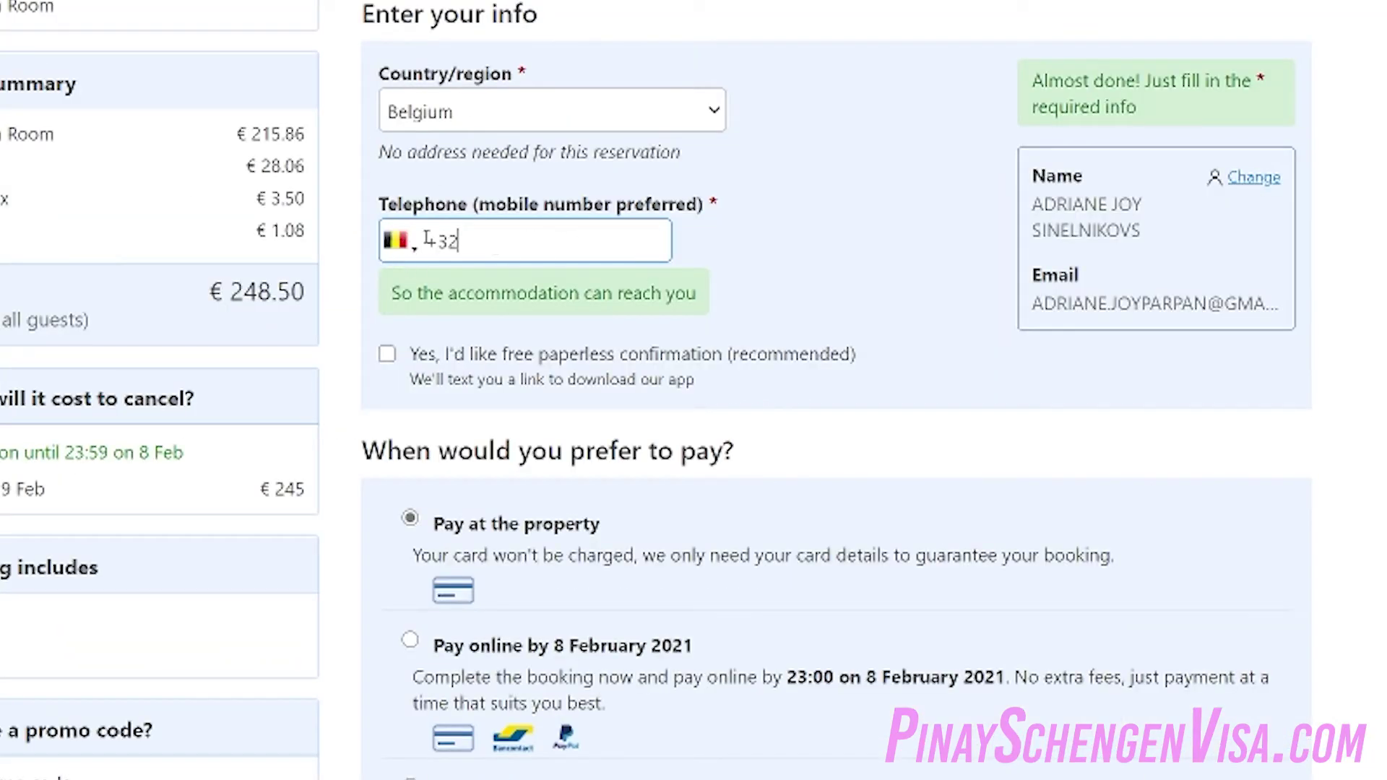
left_click(400, 242)
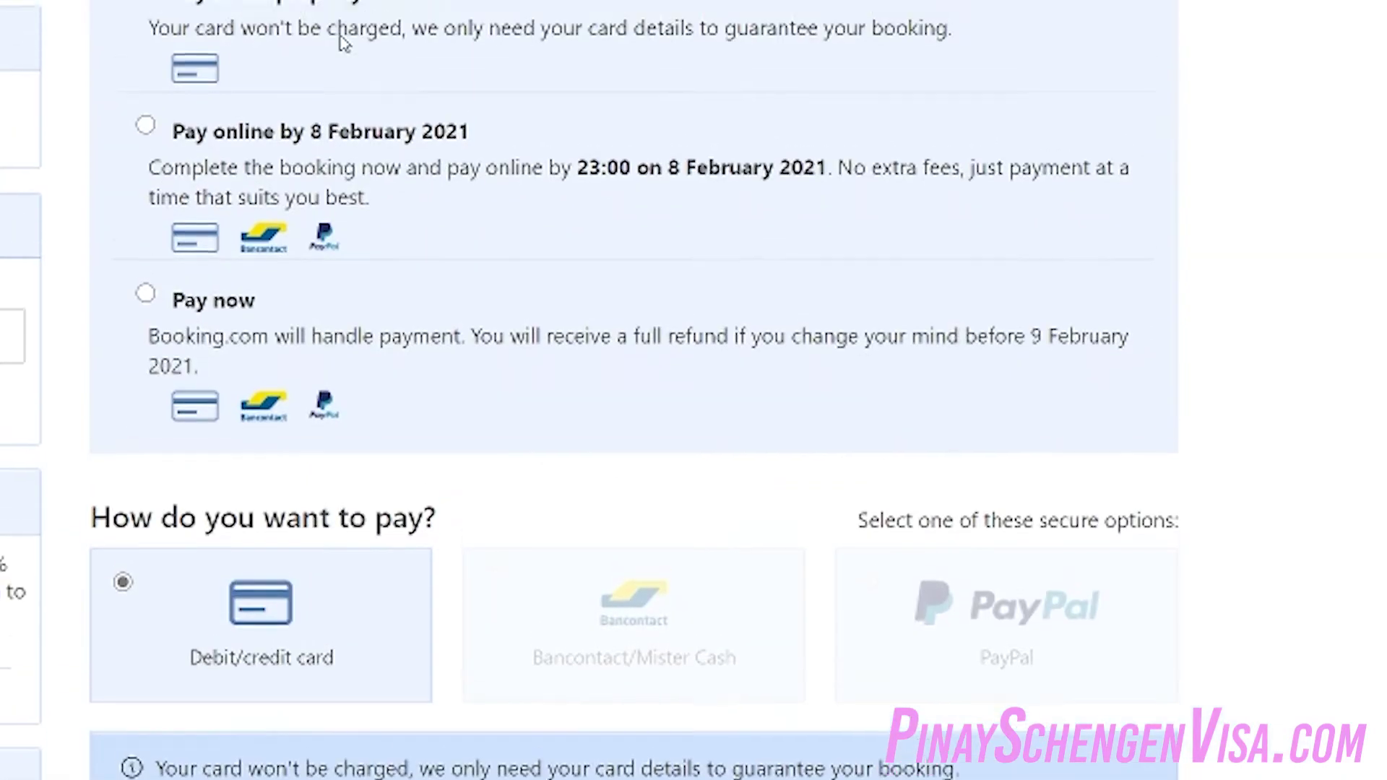
scroll(339, 44, "up", 3)
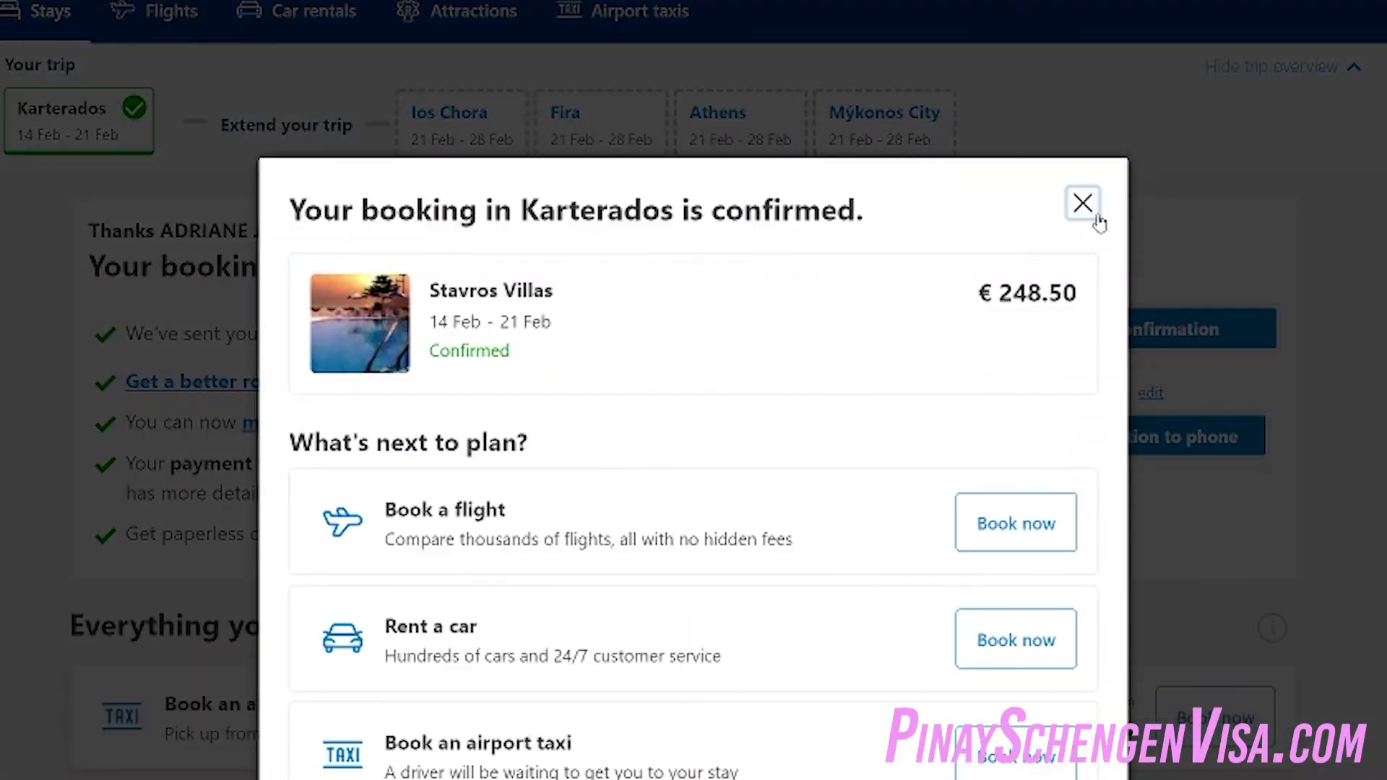
Dismiss the confirmation message and open the English printable confirmation
left_click(1094, 213)
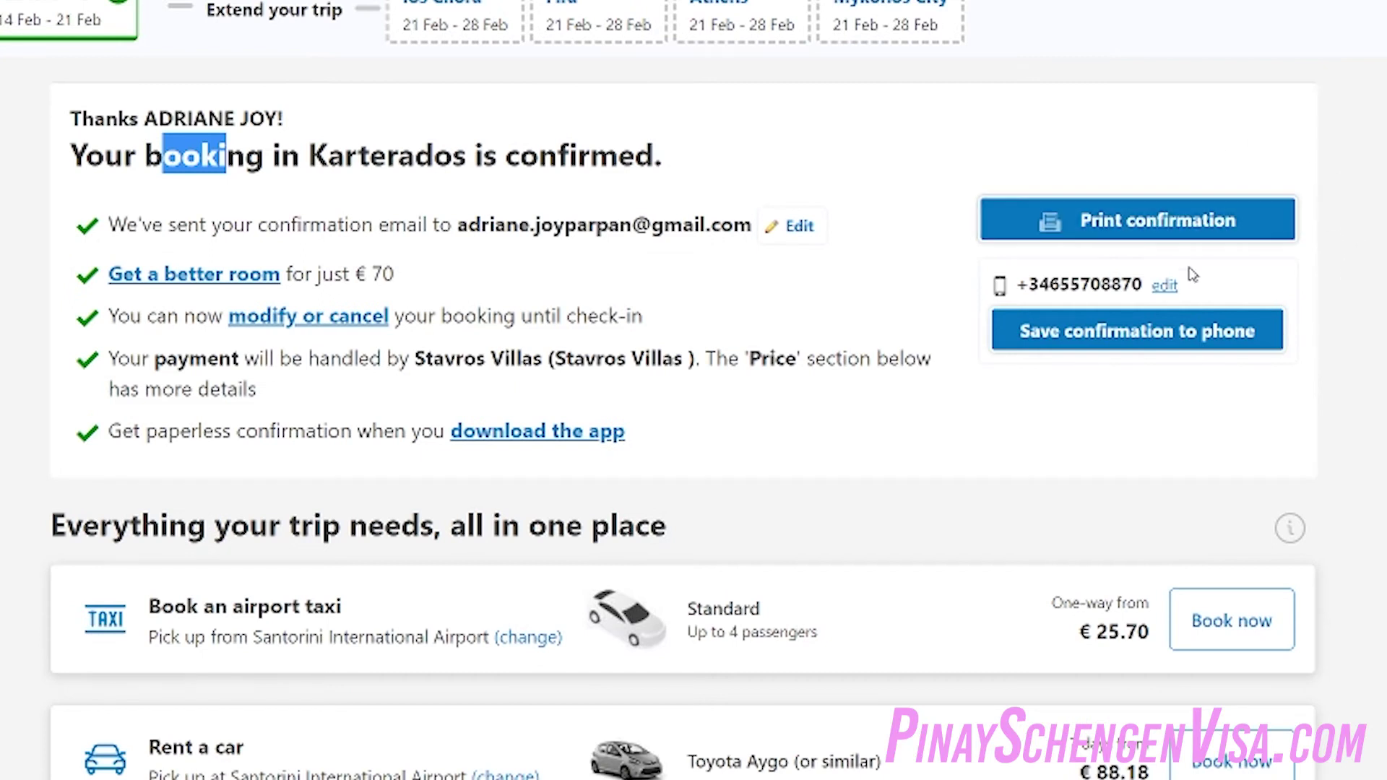
left_click(1146, 231)
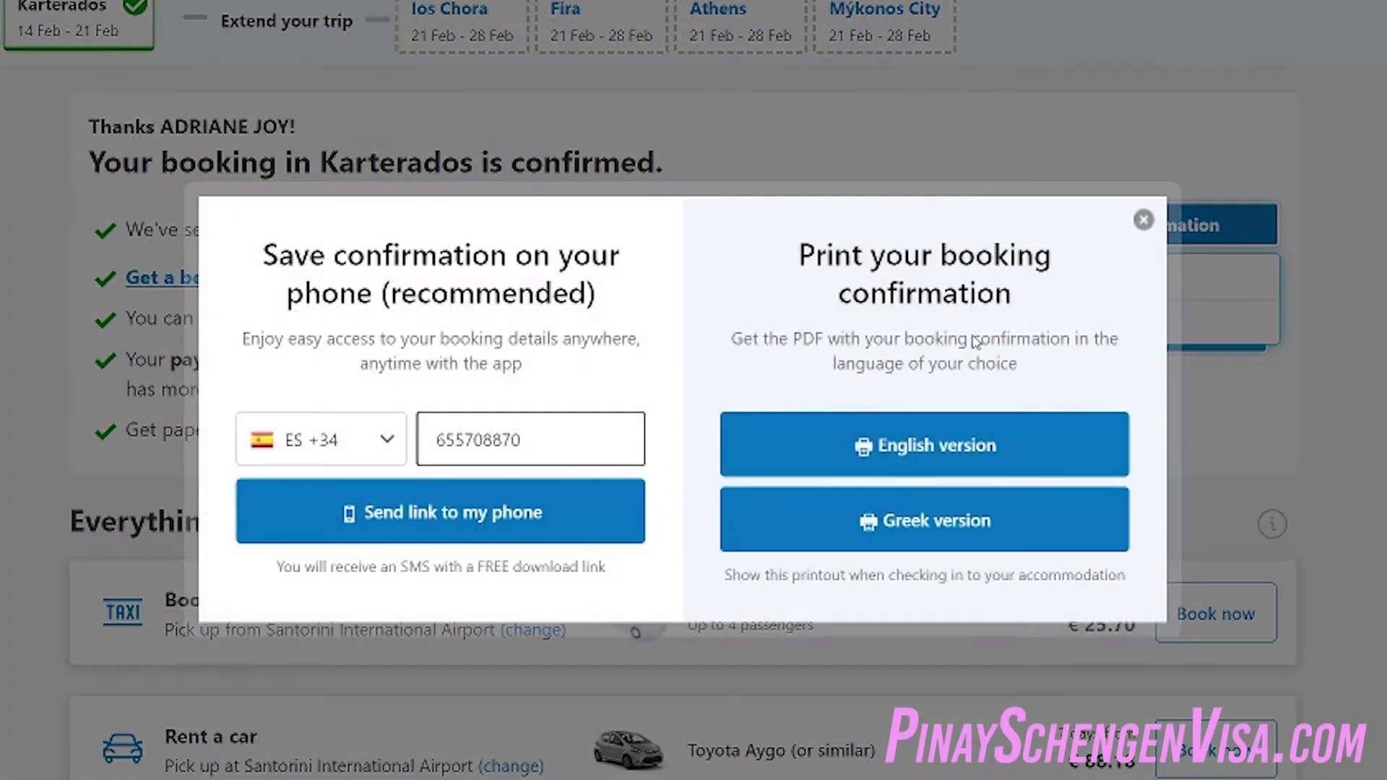
left_click(975, 452)
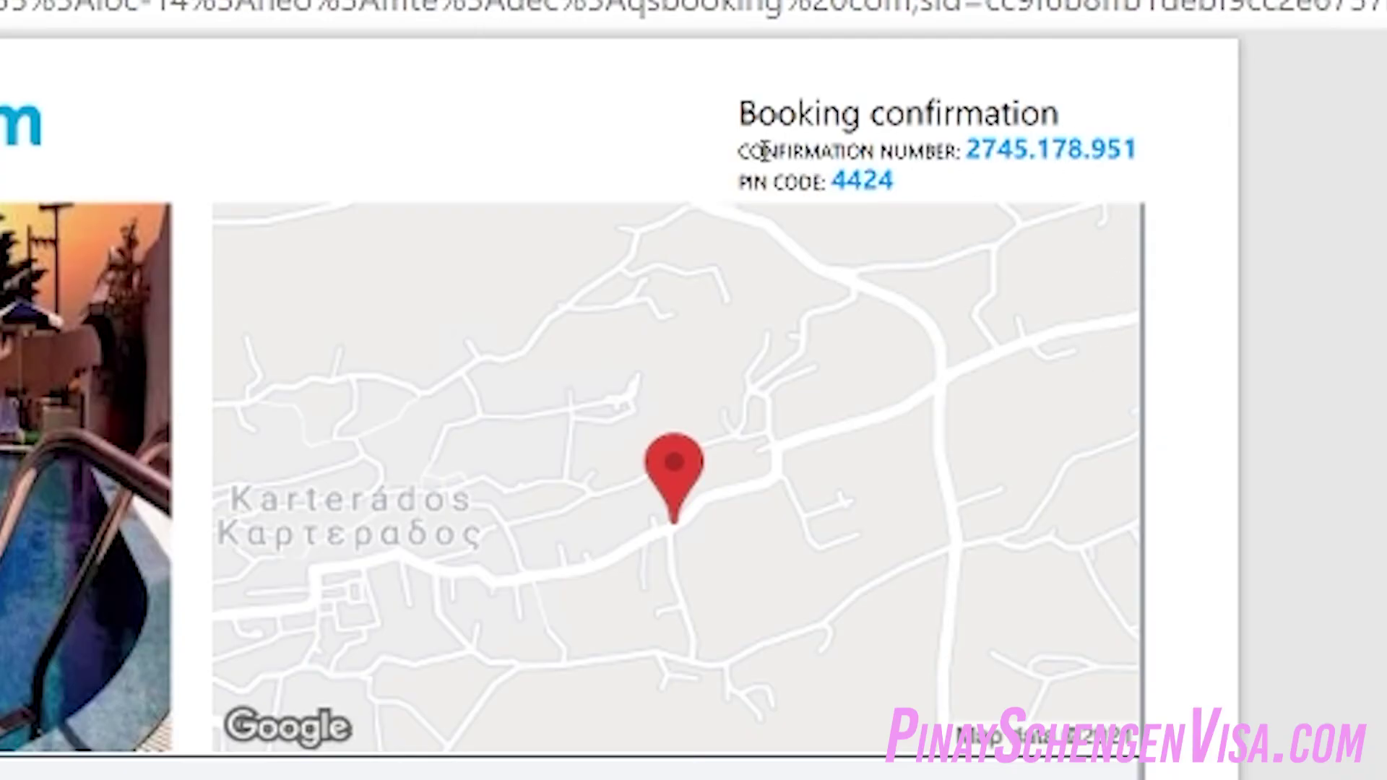
Highlight the confirmation number line in the printable confirmation
left_click_drag(861, 67, 896, 68)
left_click_drag(872, 150, 1170, 155)
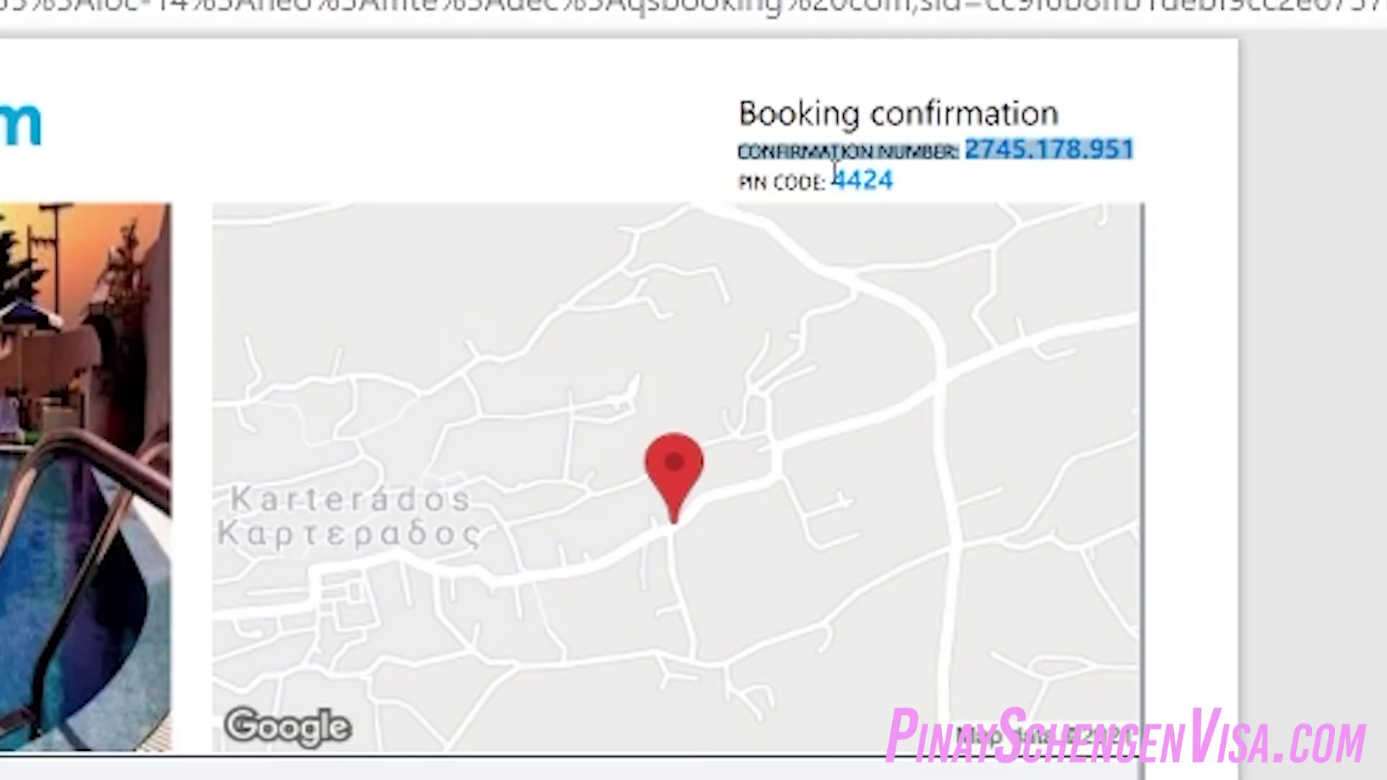
left_click_drag(821, 183, 987, 177)
left_click(1028, 175)
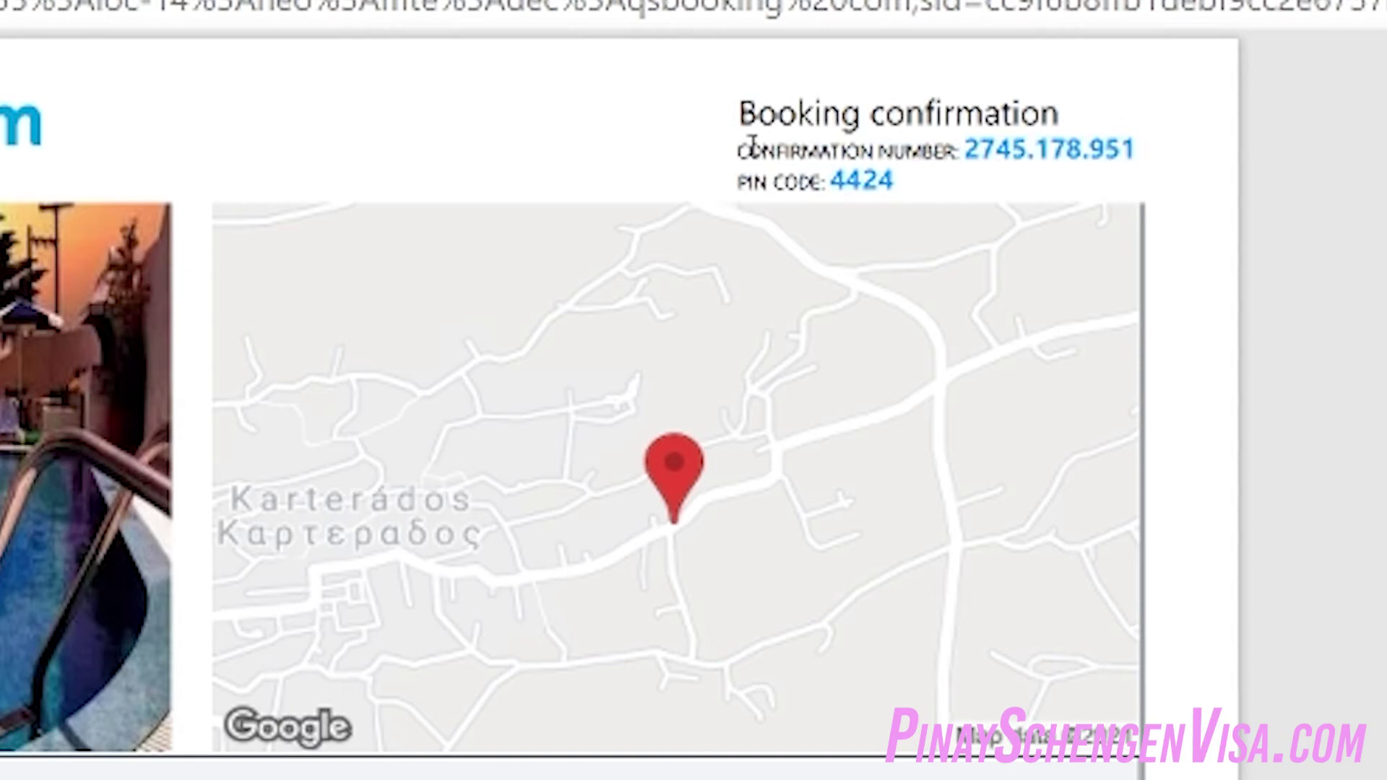
left_click_drag(742, 147, 1127, 133)
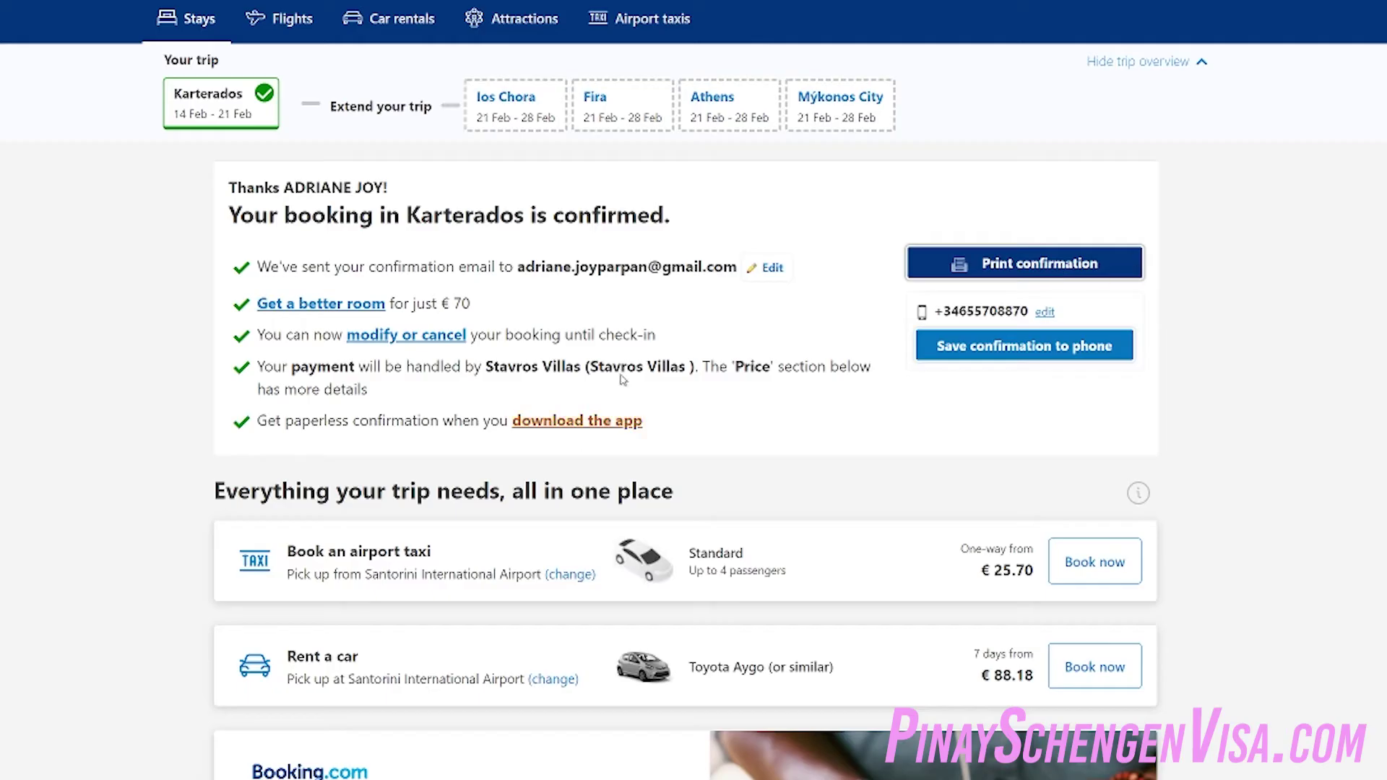
Highlight the 'FREE cancellation within: 3 days 6 hours' line under Cancellation cost
scroll(622, 379, "down", 20)
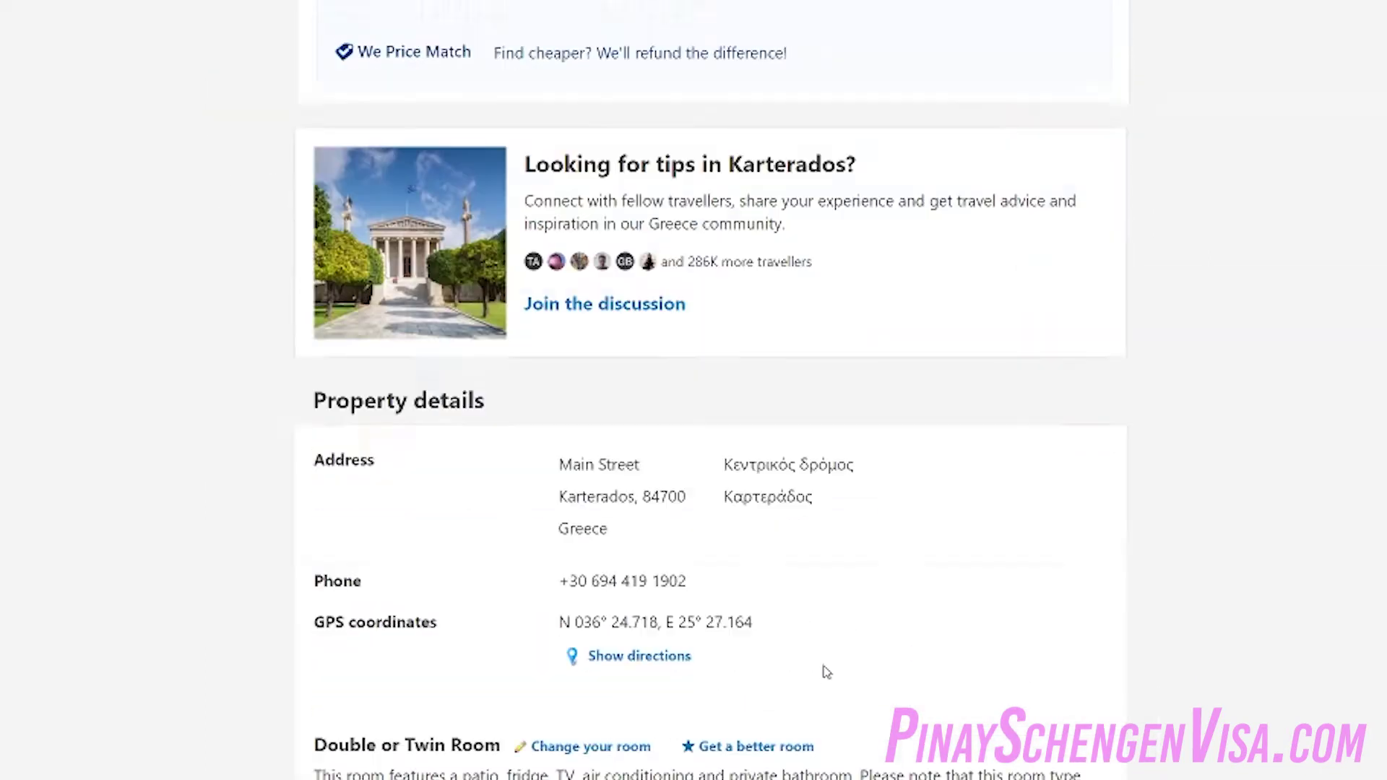
scroll(826, 671, "down", 14)
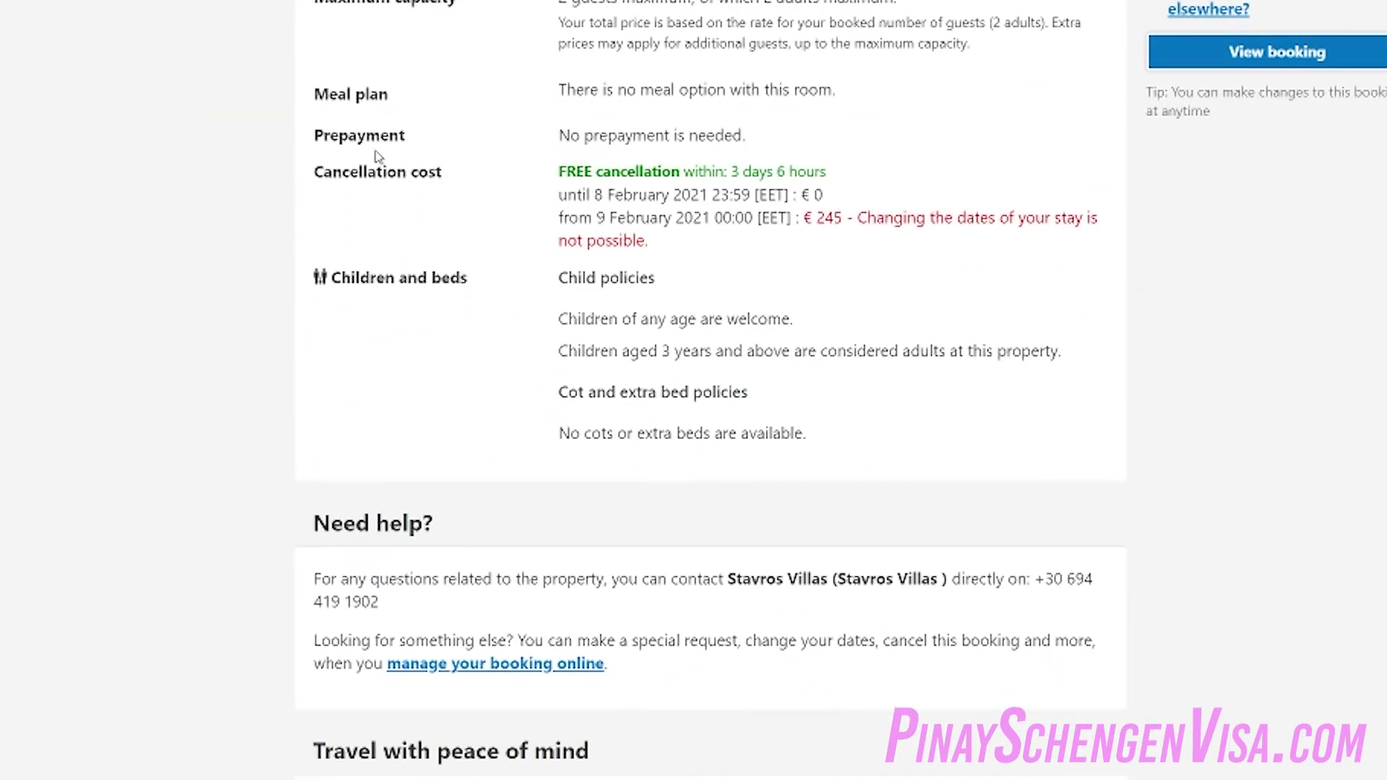
left_click_drag(329, 171, 736, 173)
left_click(599, 208)
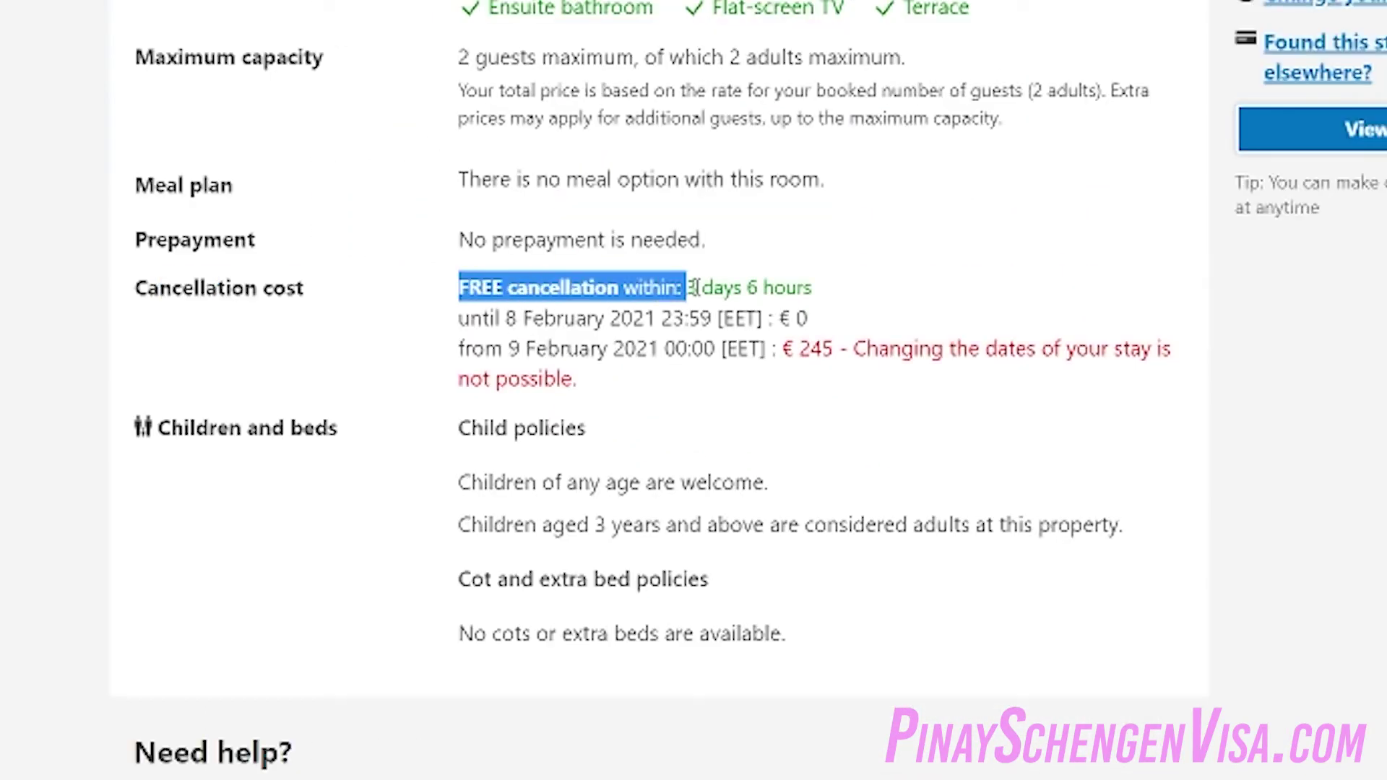
left_click_drag(691, 287, 836, 298)
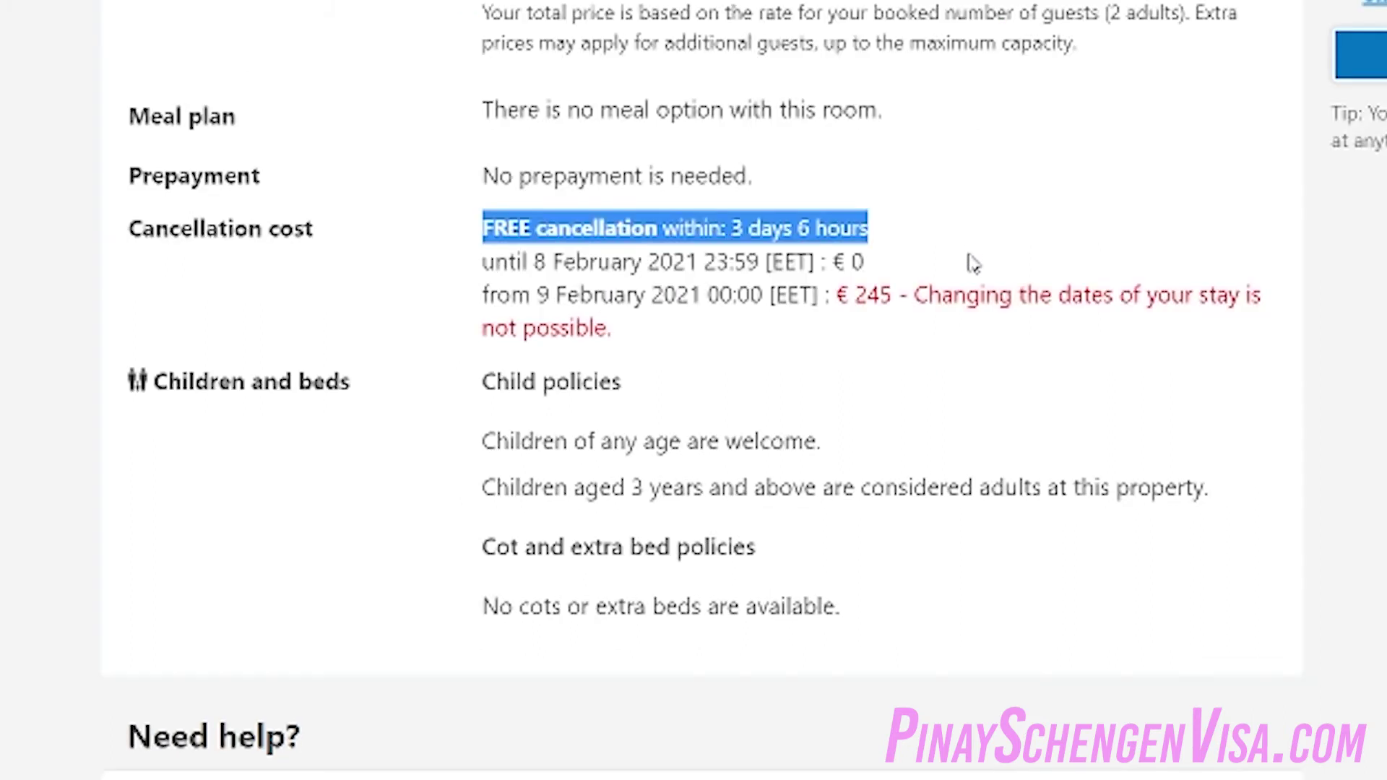